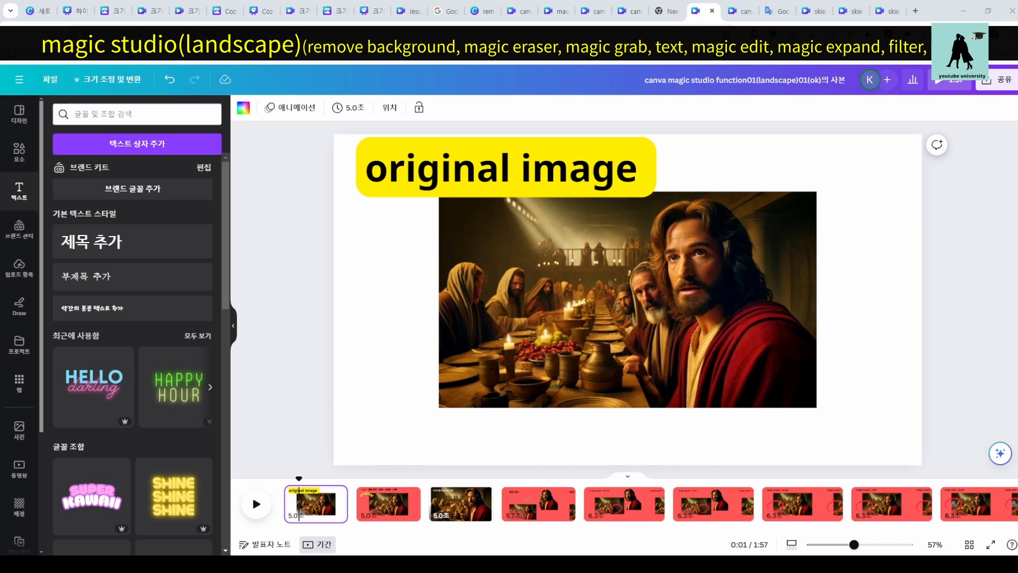
Add a default heading text box (제목 추가) to the second page.
left_click(609, 310)
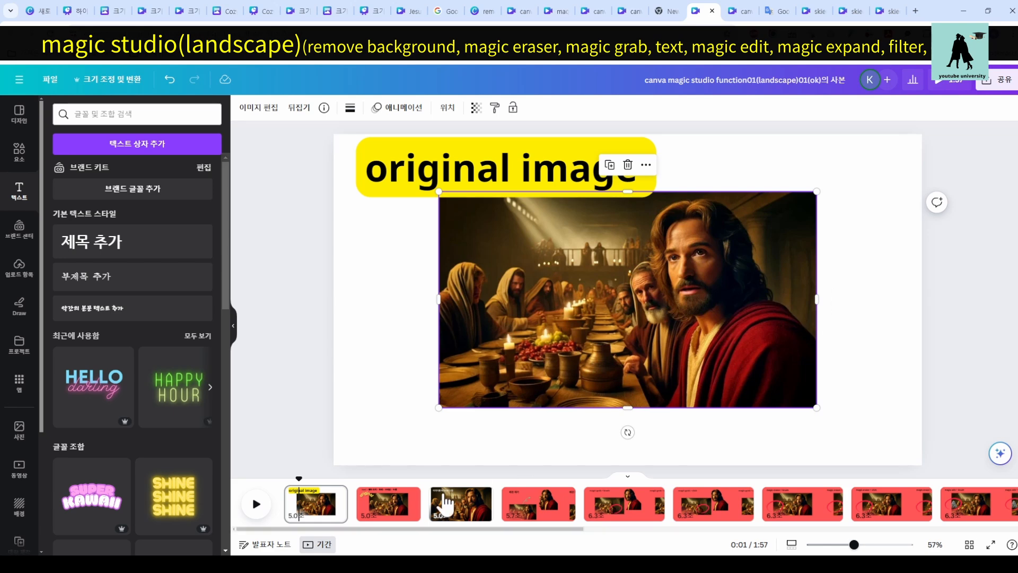
left_click(401, 515)
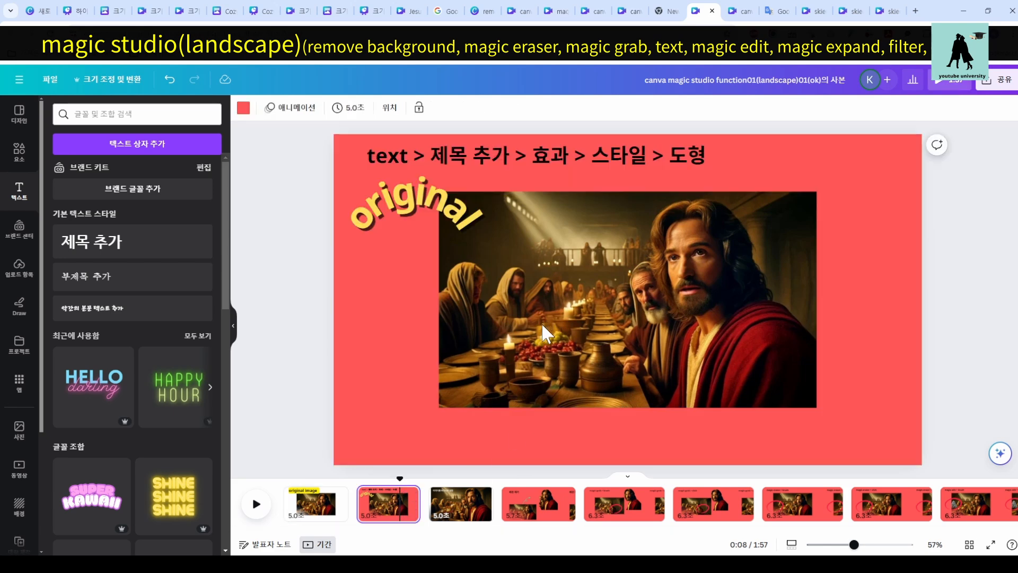
left_click(573, 304)
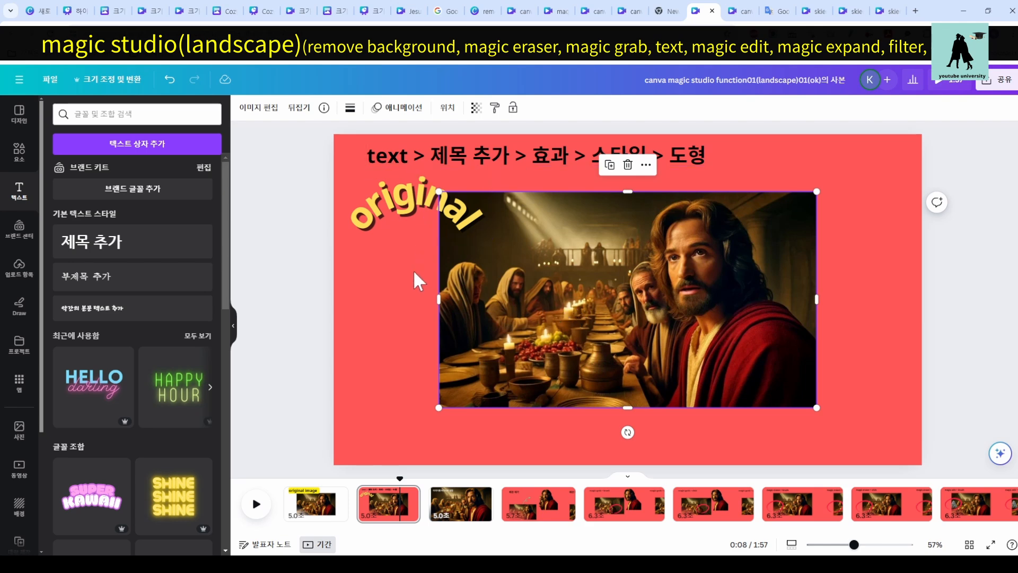
left_click(159, 258)
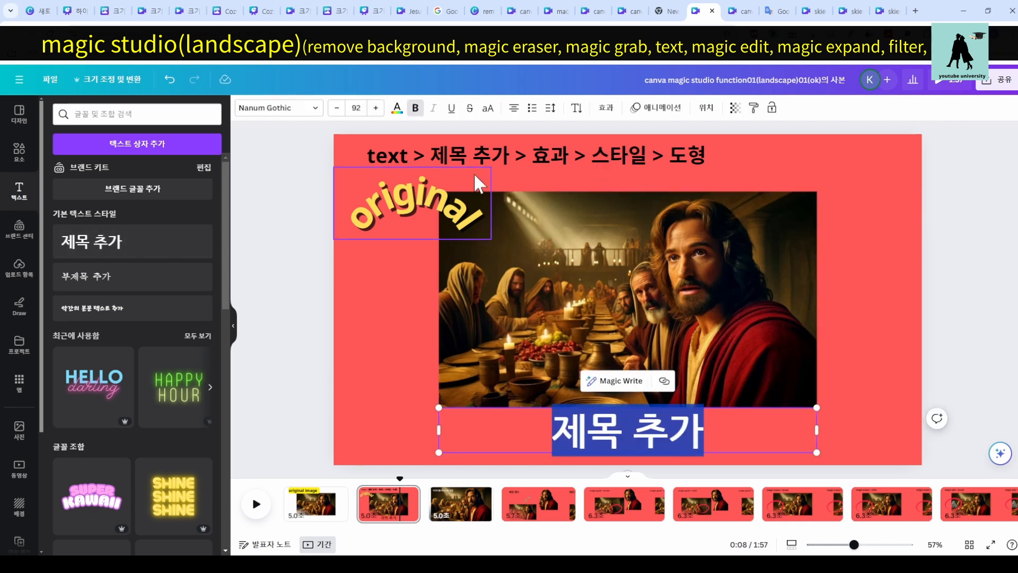
Give the new heading the glitch style (글리치) and the curved shape (곡선).
left_click(606, 109)
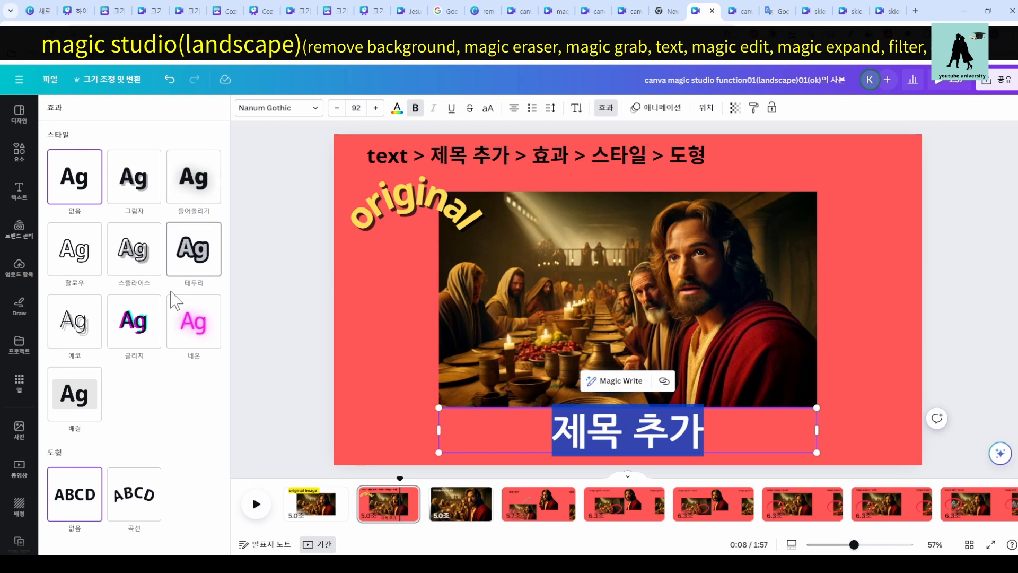
left_click(137, 340)
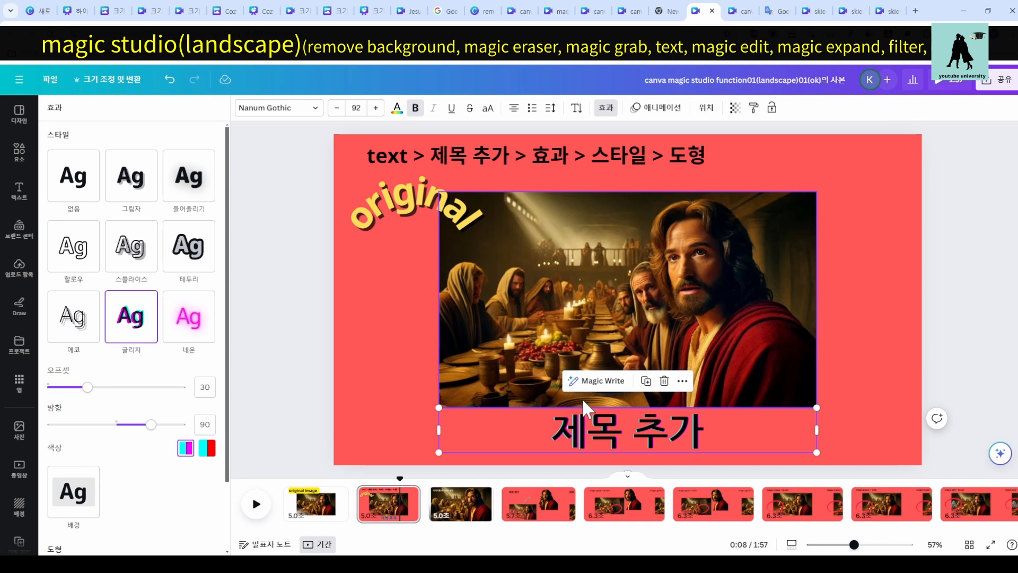
scroll(182, 393, "down", 2)
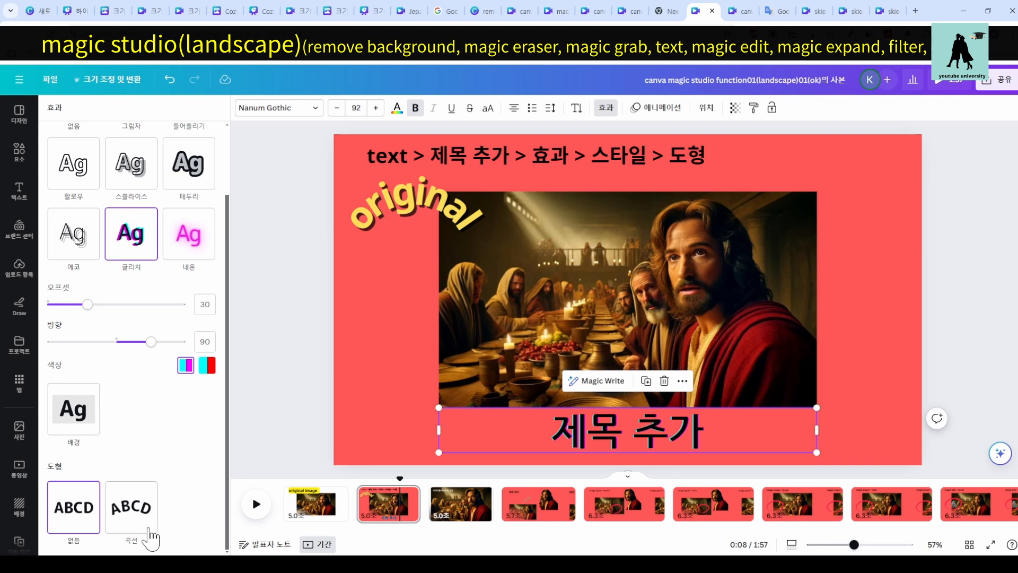
left_click(129, 516)
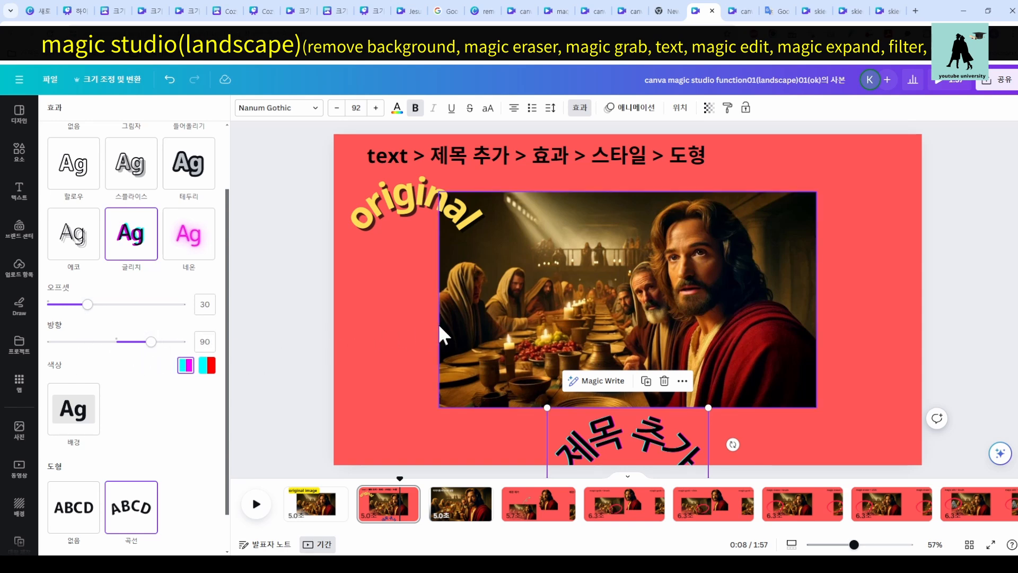
Detach the third page's image from the background, and set that image as the page background again.
left_click(455, 503)
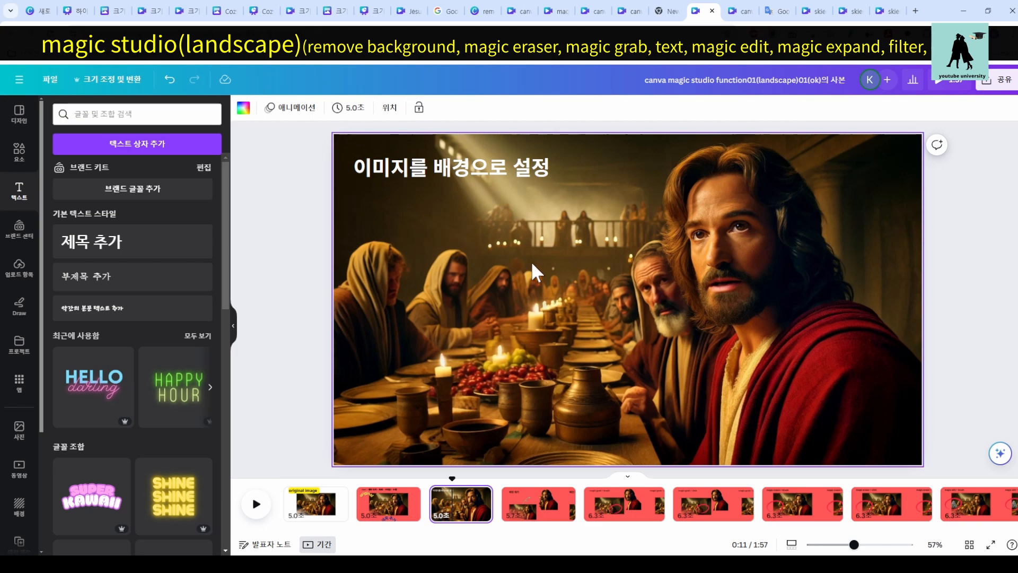
left_click(389, 507)
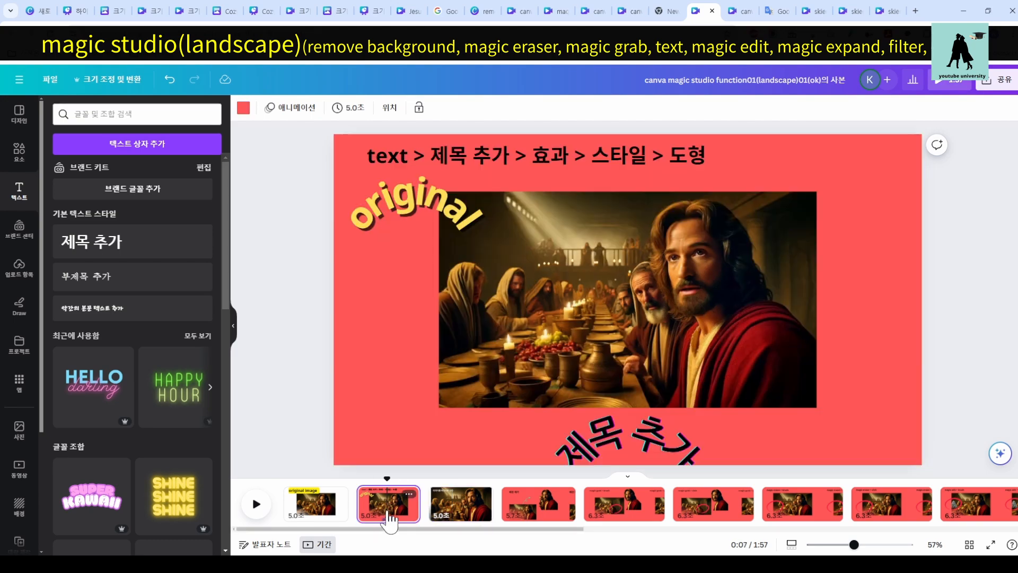
left_click(569, 334)
left_click(460, 506)
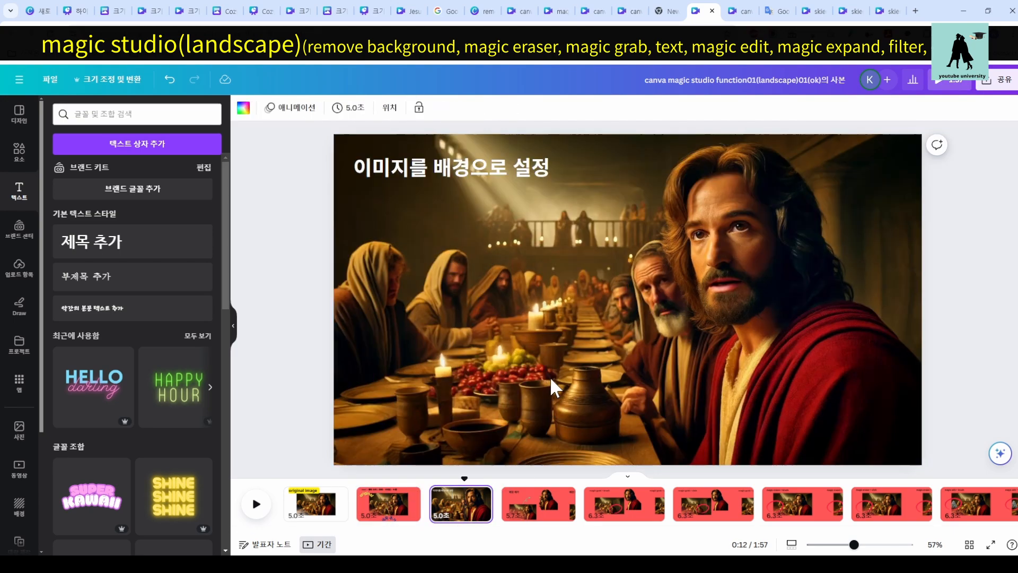
right_click(561, 259)
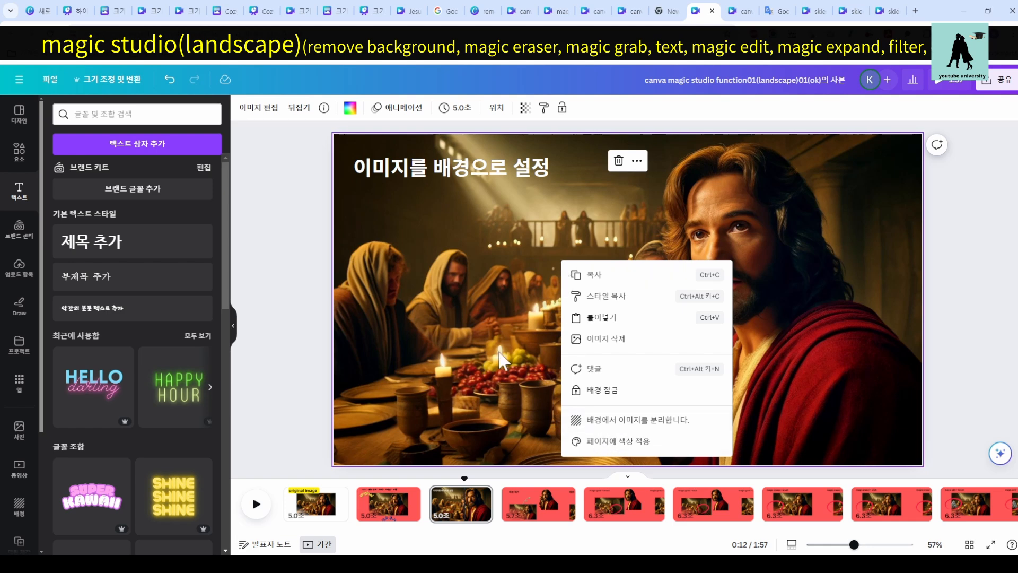
left_click(570, 422)
right_click(536, 319)
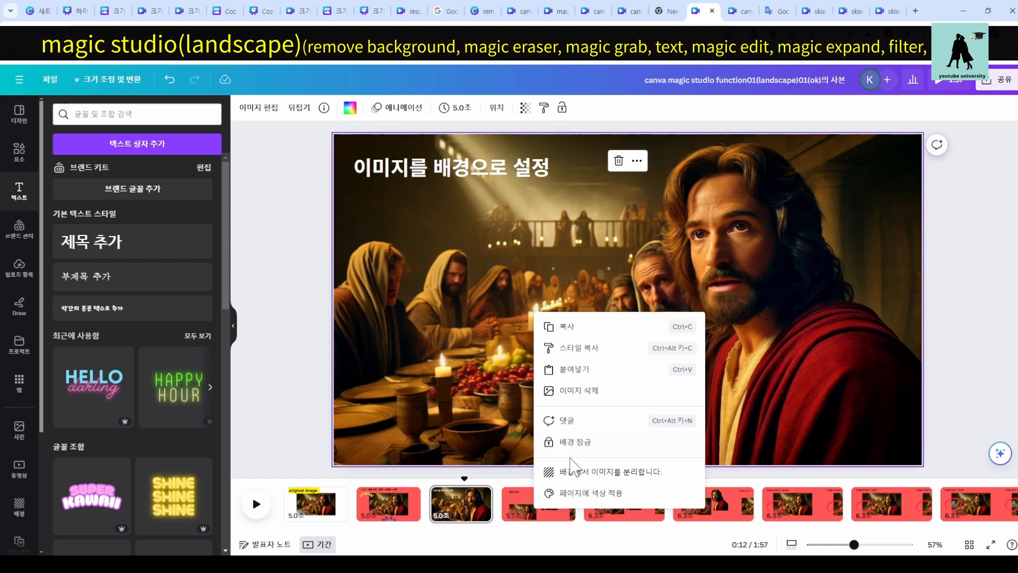
left_click(606, 479)
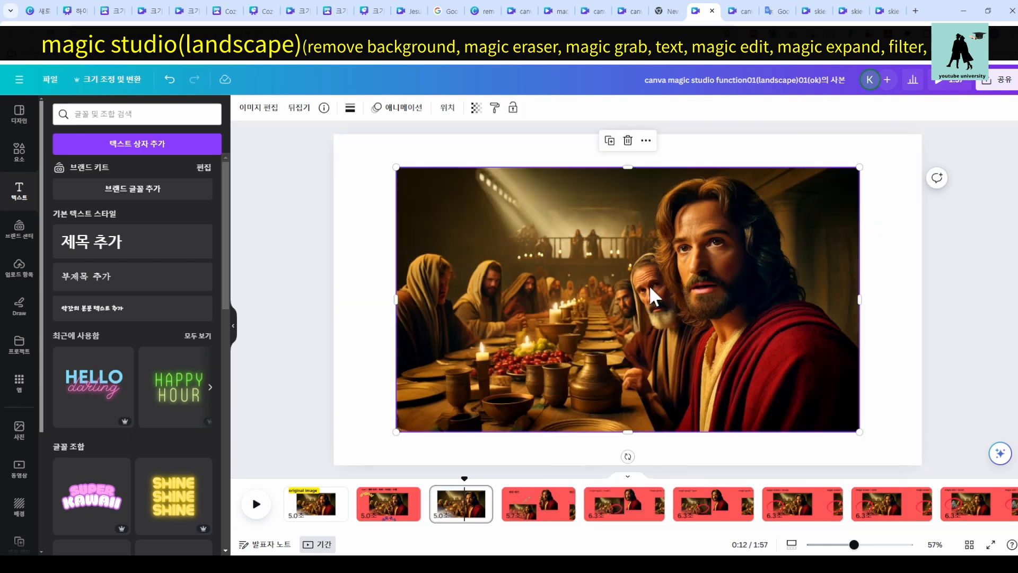
left_click(646, 141)
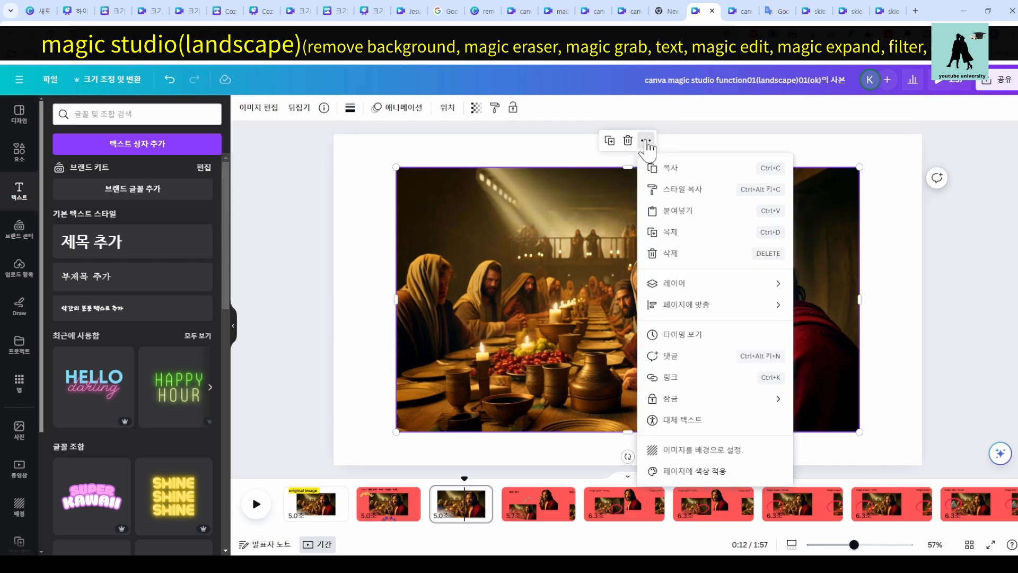
left_click(711, 454)
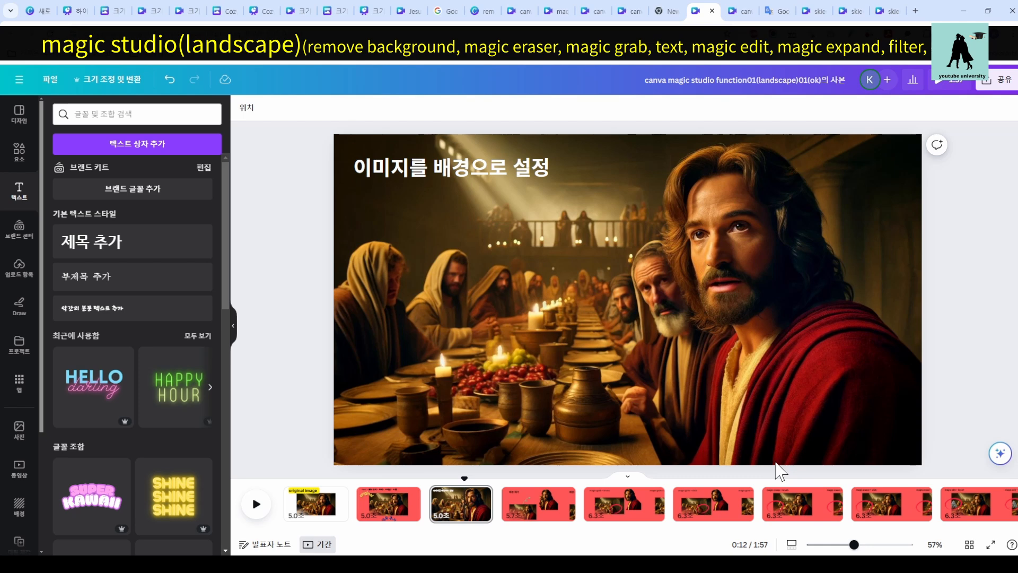
Remove the background from the supper image on the fourth page, titled 배경 제거.
left_click(538, 504)
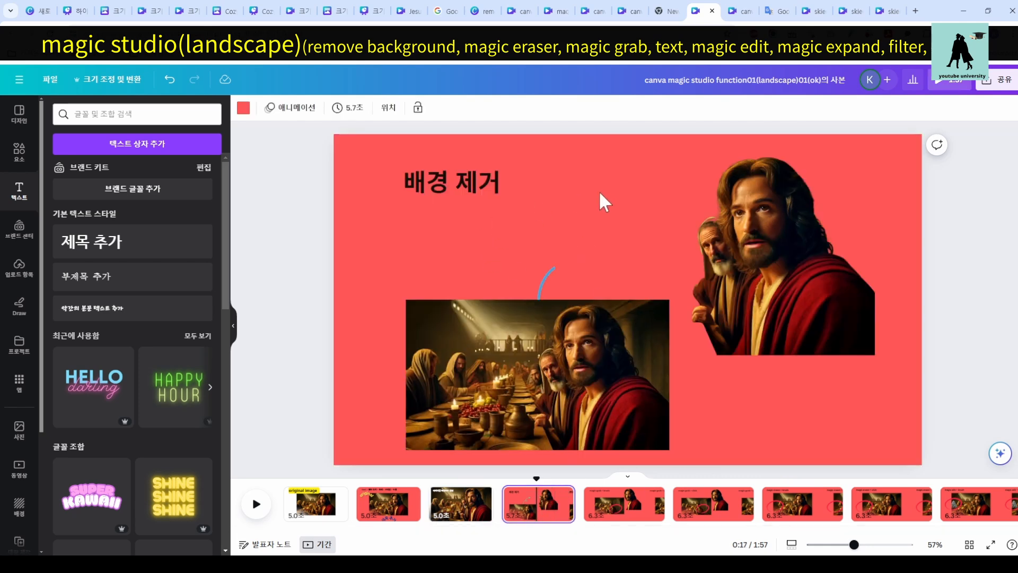
left_click(477, 358)
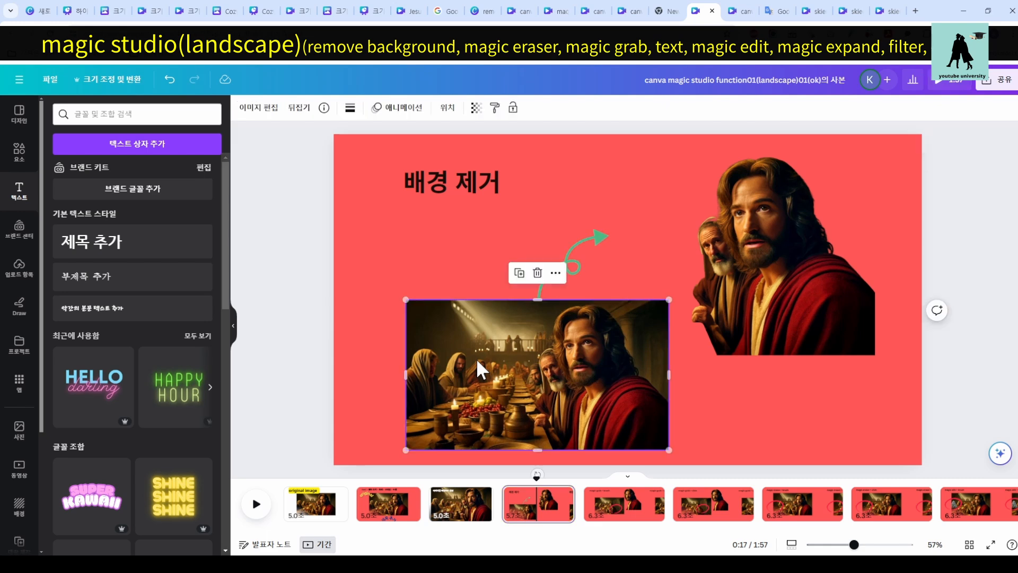
left_click(249, 114)
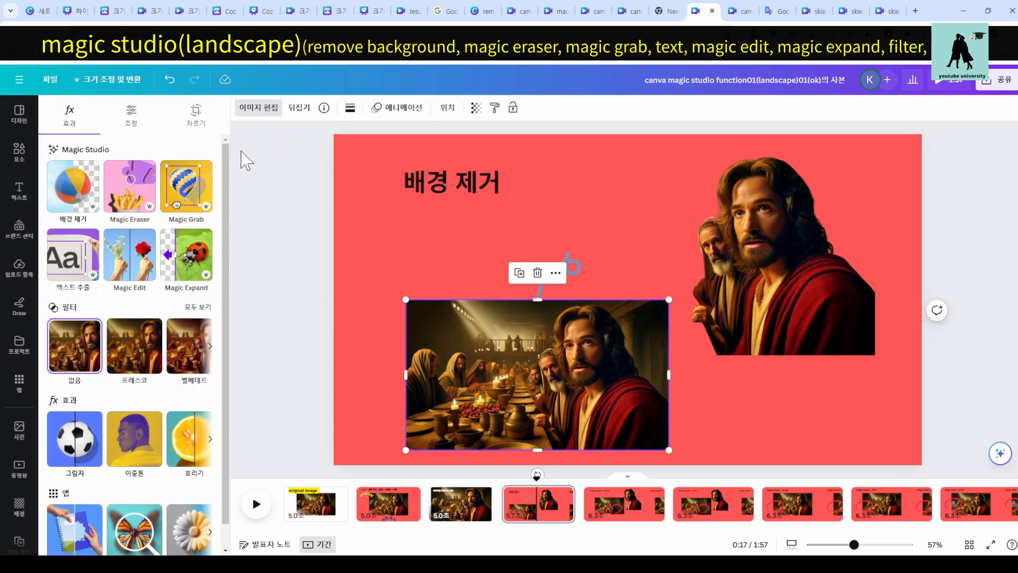
left_click(75, 195)
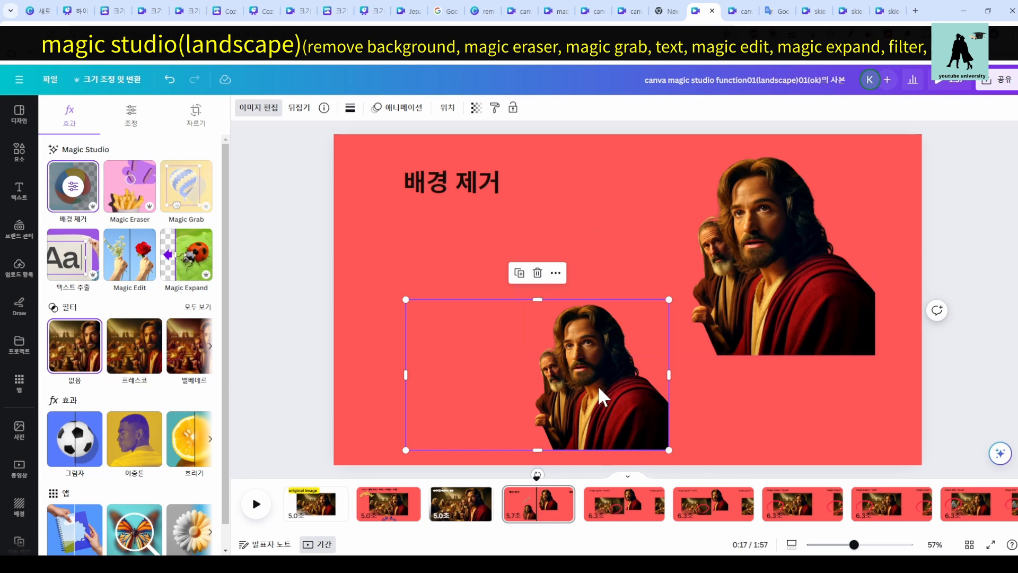
Using Magic Grab on the fifth page's supper image, brush over the fruit and candle on the table and set the brush size to 59.
left_click(617, 510)
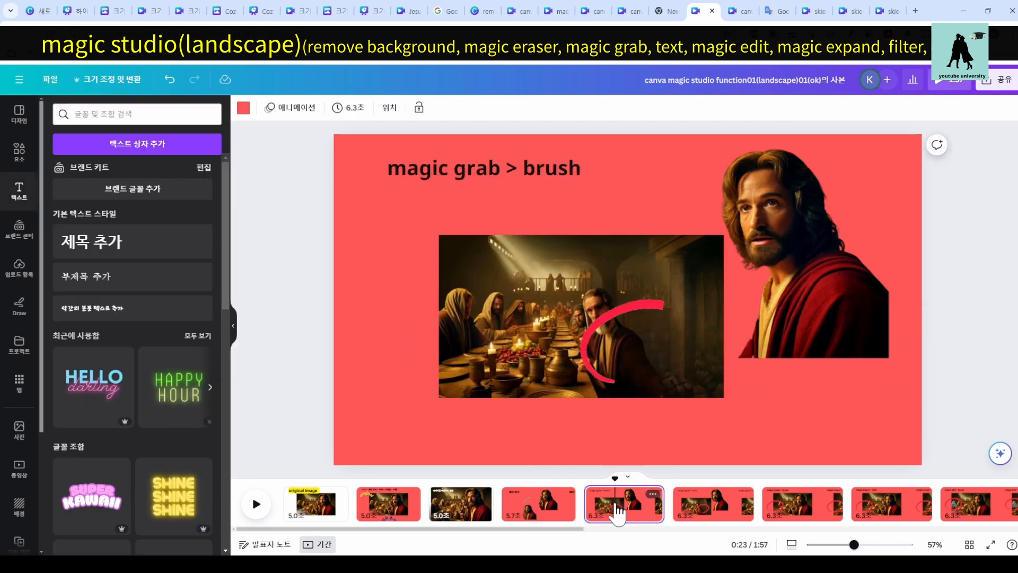
left_click(477, 301)
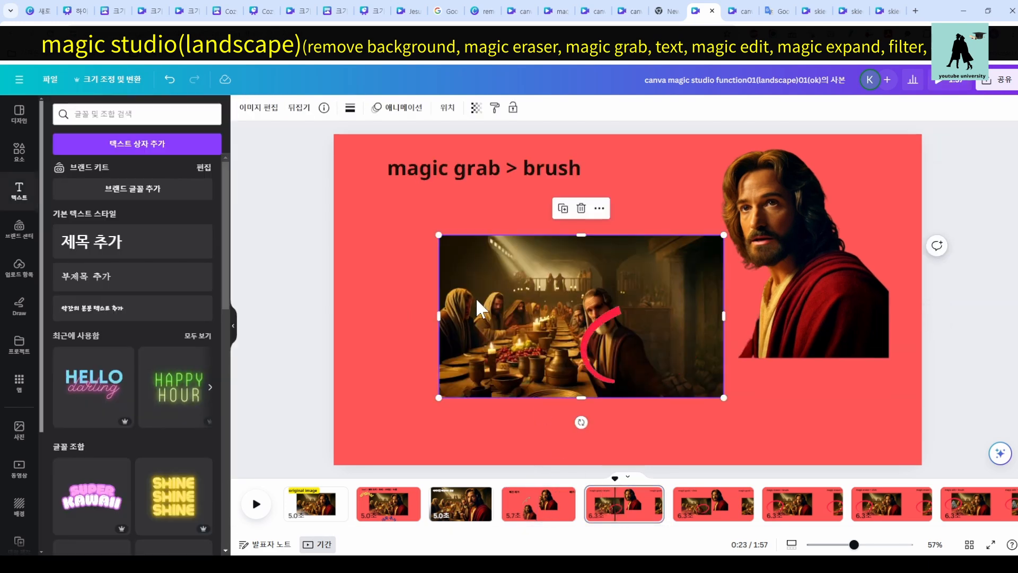
left_click(270, 109)
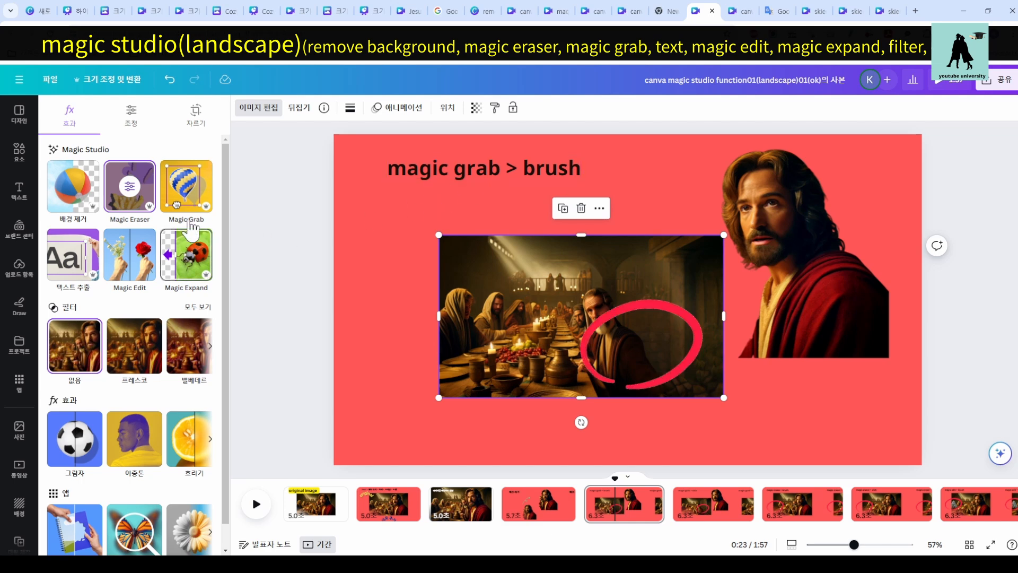
left_click(189, 199)
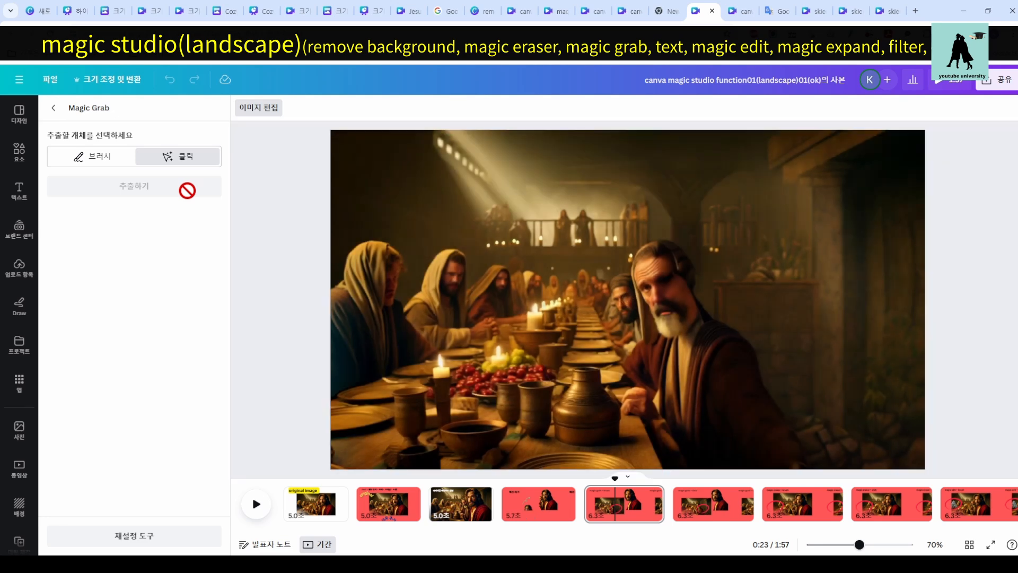
left_click(100, 164)
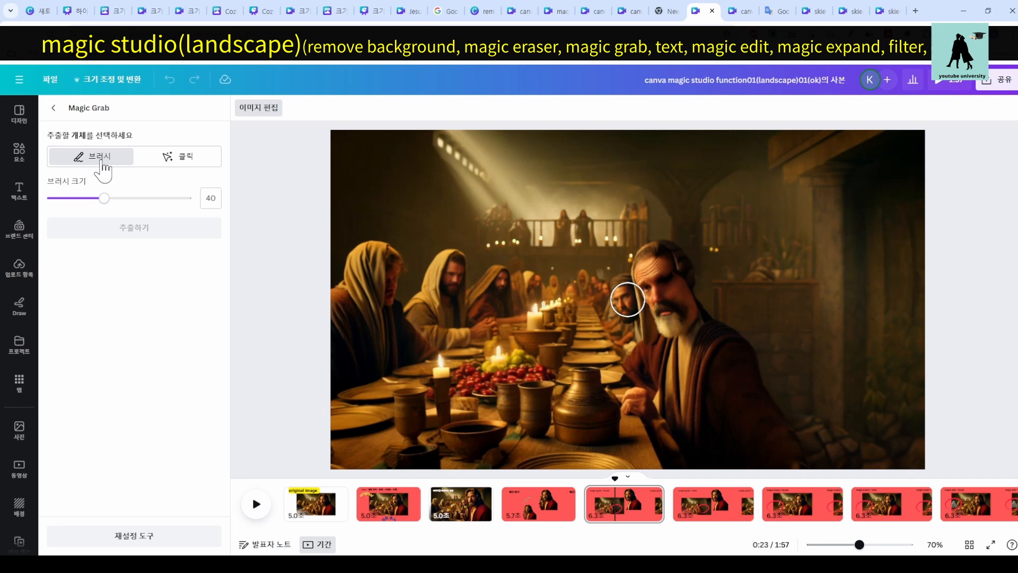
left_click(184, 163)
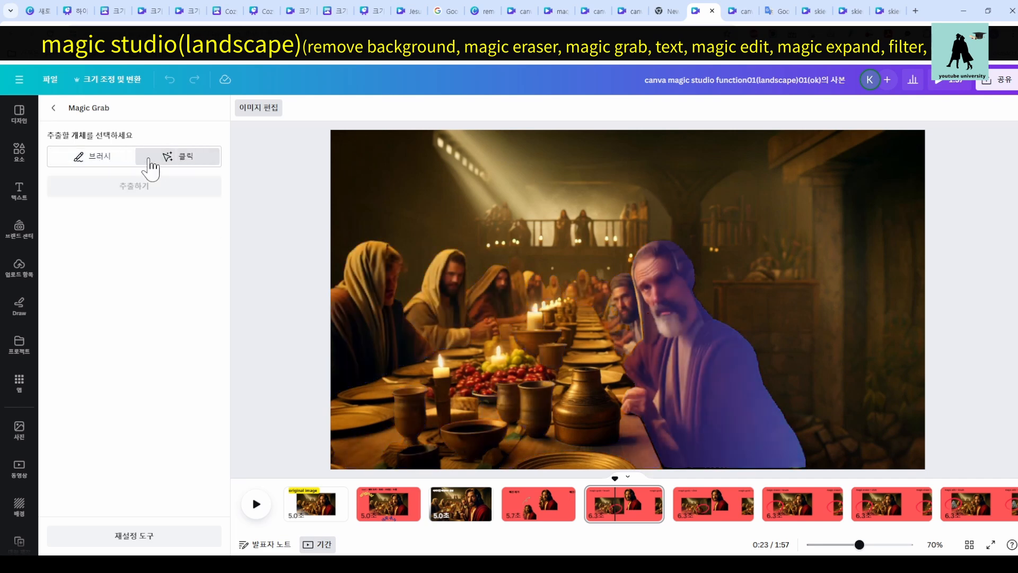
left_click(119, 170)
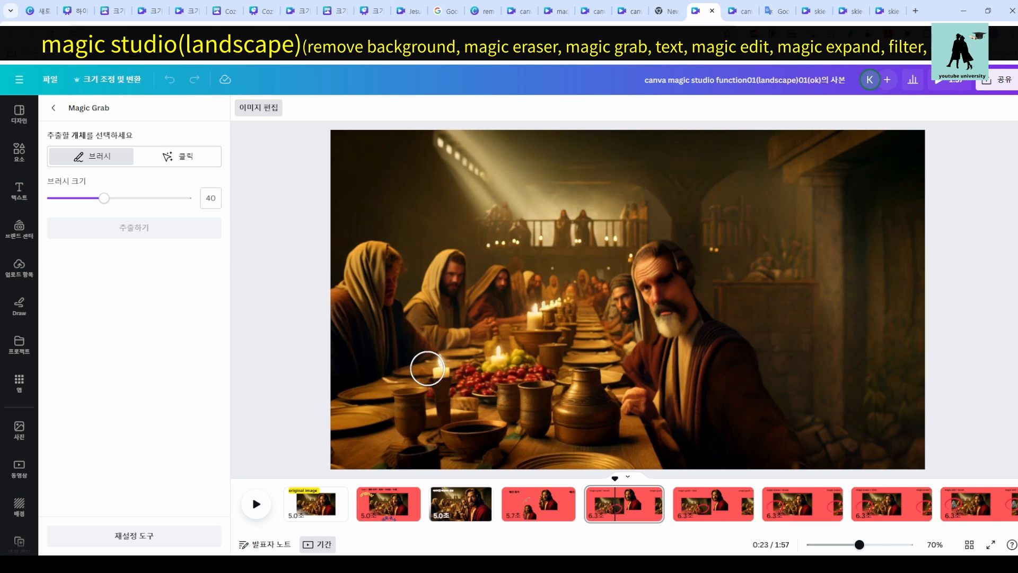
mouse_move(426, 364)
left_mouse_down()
mouse_move(423, 375)
mouse_move(531, 403)
mouse_move(467, 386)
mouse_move(469, 366)
left_mouse_up()
left_click_drag(104, 199, 132, 198)
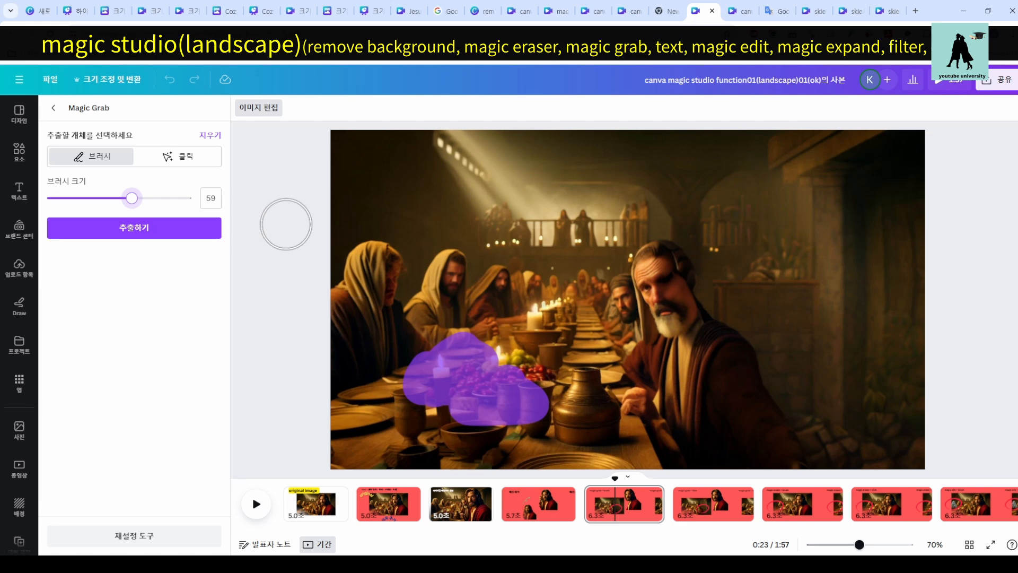
Add the hooded man behind the fruit to the Magic Grab selection, and extract it as a cutout placed below the large portrait.
left_click(173, 165)
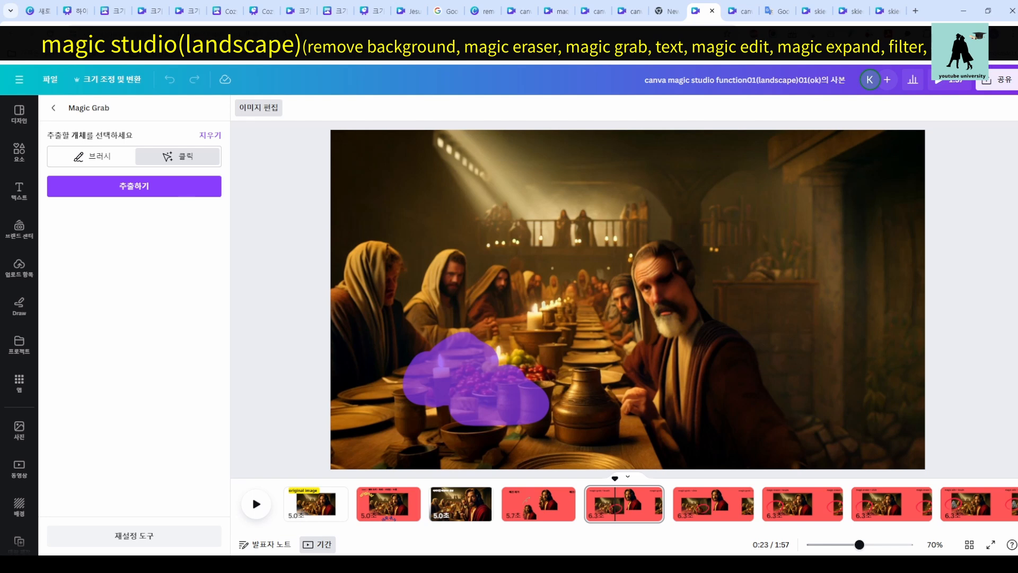
left_click(441, 275)
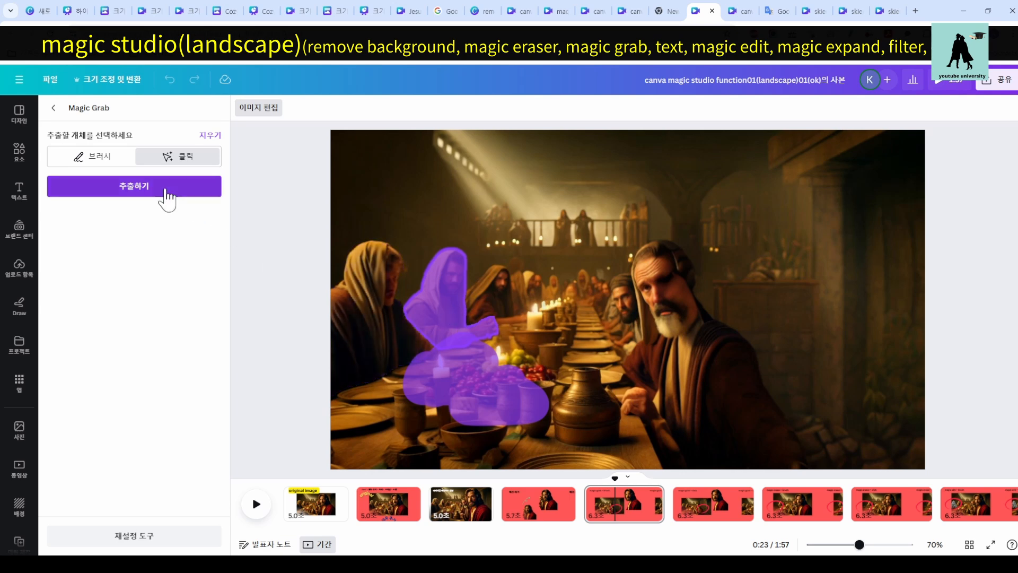
left_click(180, 194)
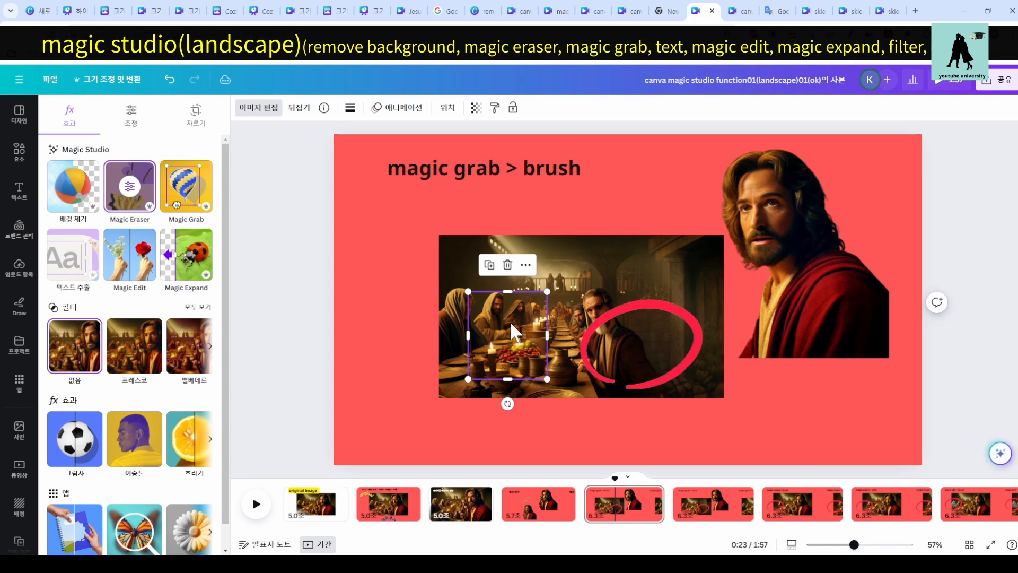
left_click_drag(512, 334, 778, 409)
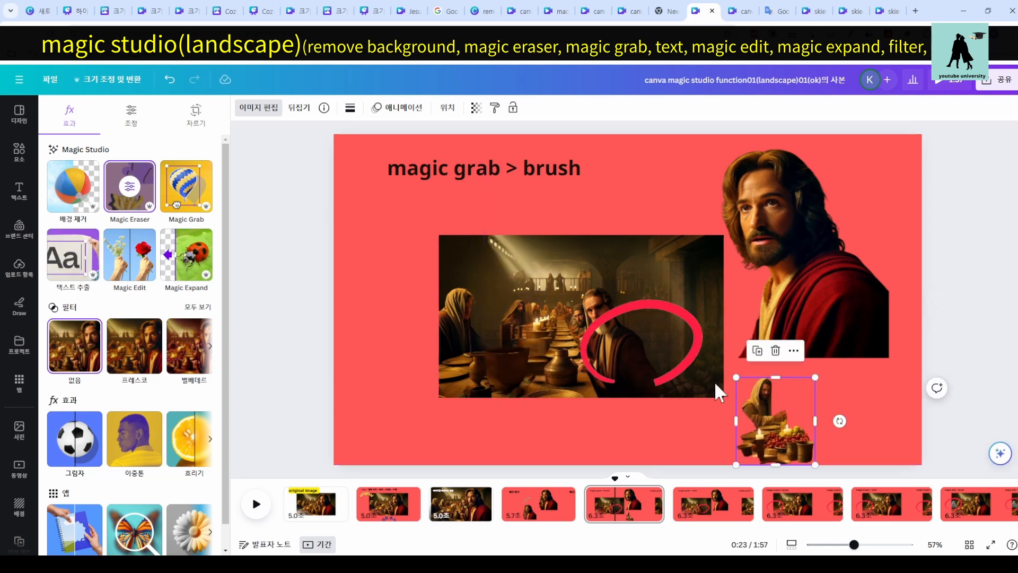
Compare the fifth page, titled magic grab > brush, with the sixth page, titled magic grab > click.
left_click(706, 513)
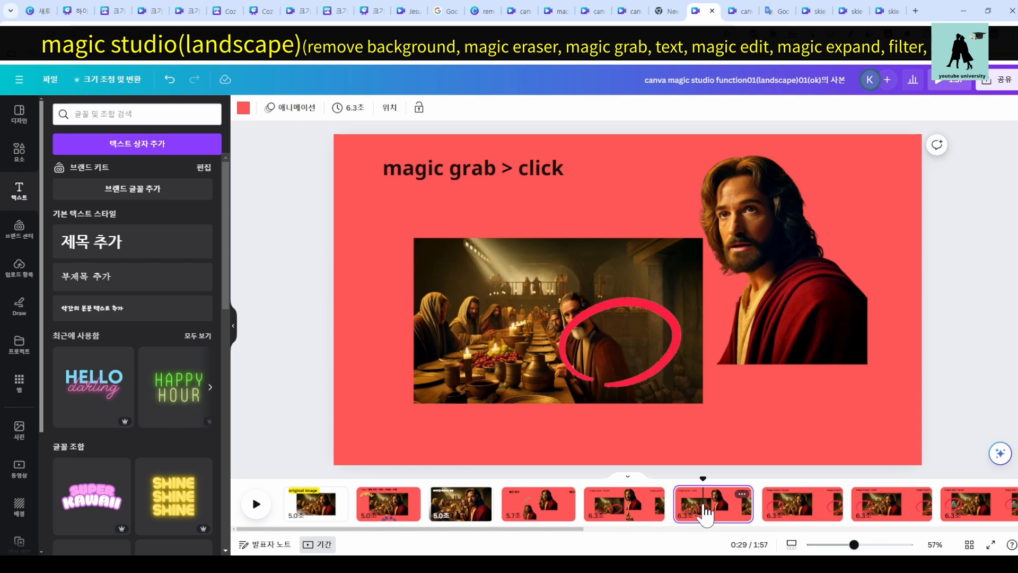
left_click(639, 525)
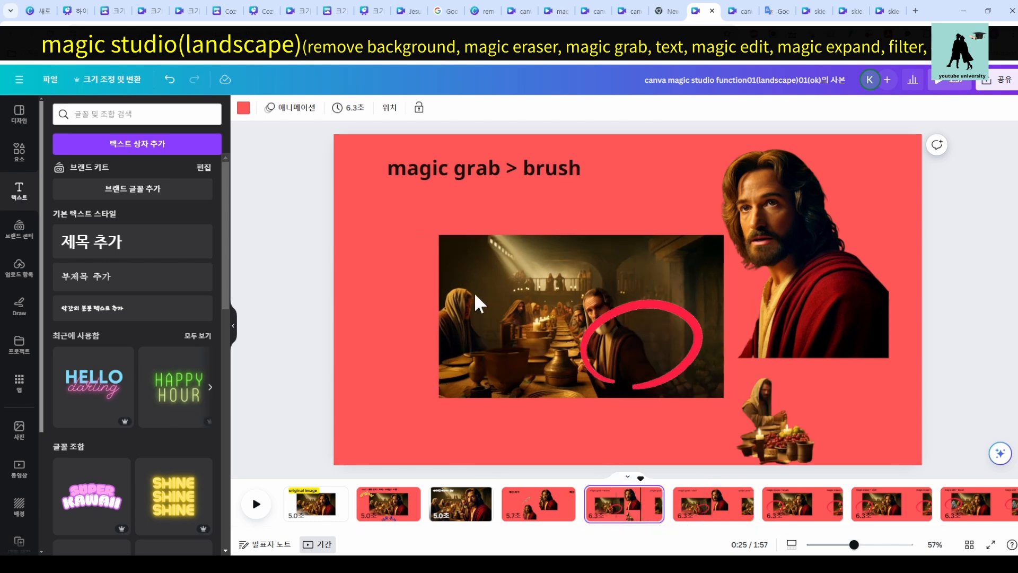
left_click(713, 504)
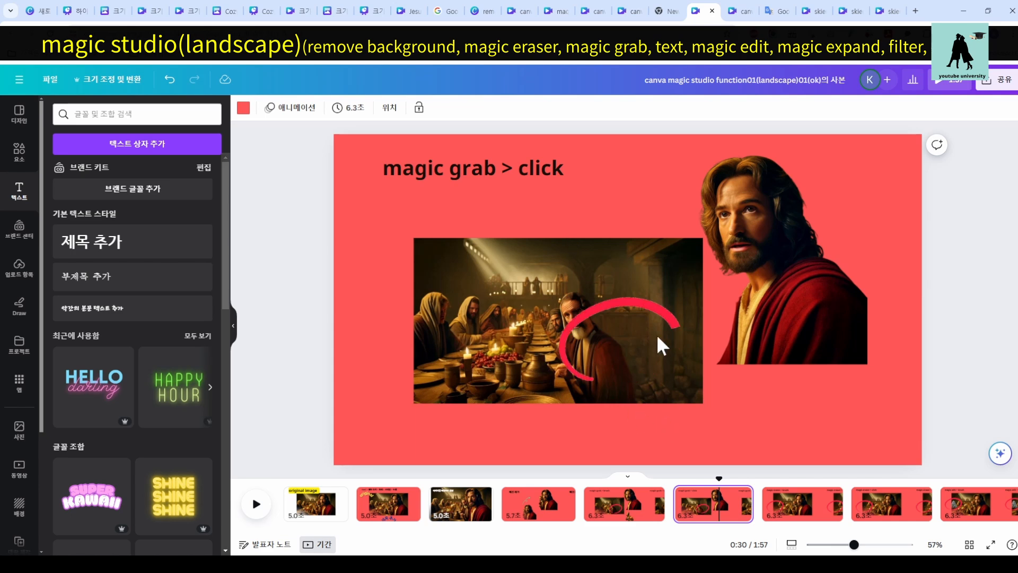
On the seventh page, titled magic eraser > brush, start Magic Eraser on the supper image and brush over the cup beside the front candle.
left_click(808, 517)
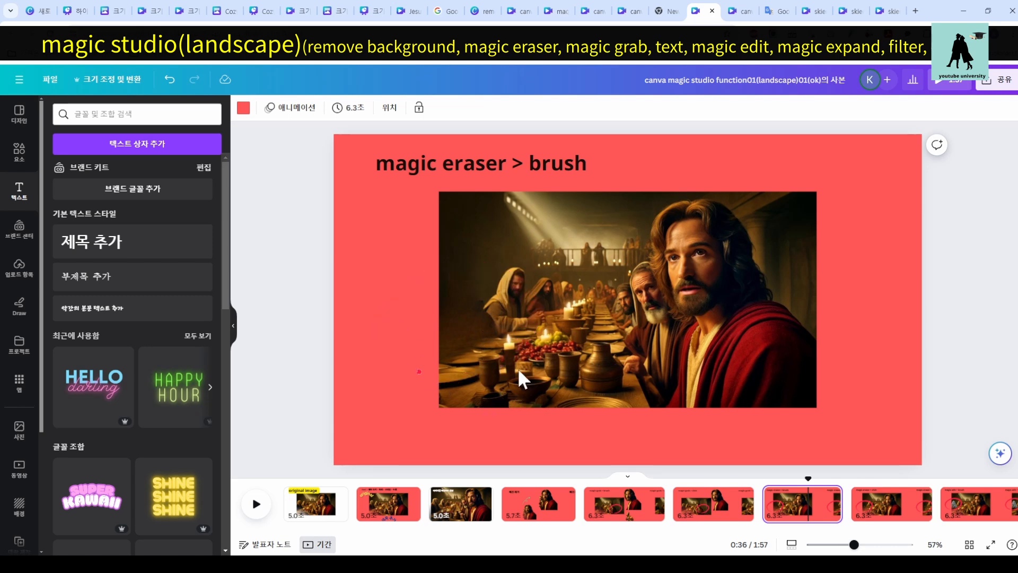
left_click(577, 254)
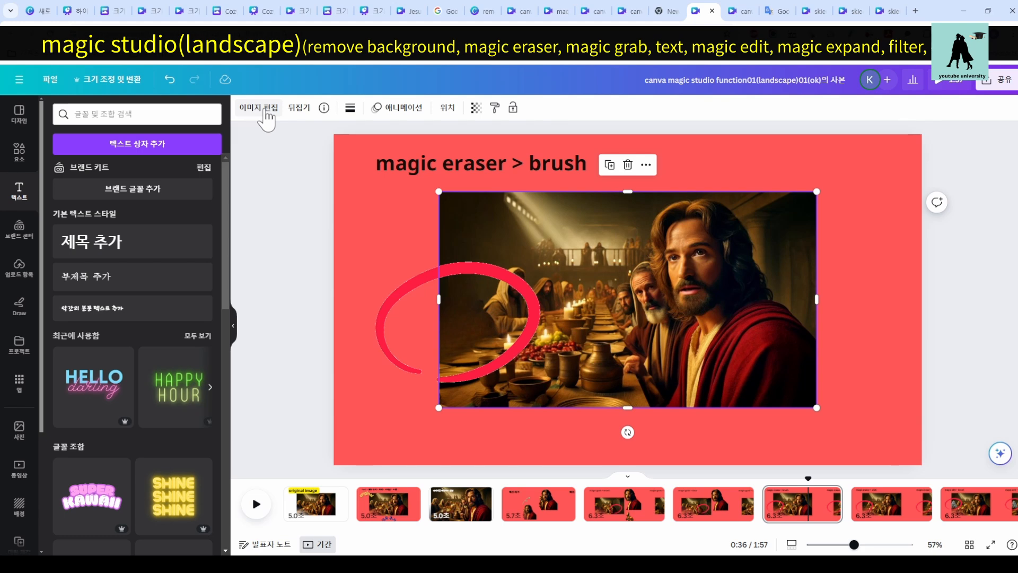
left_click(265, 112)
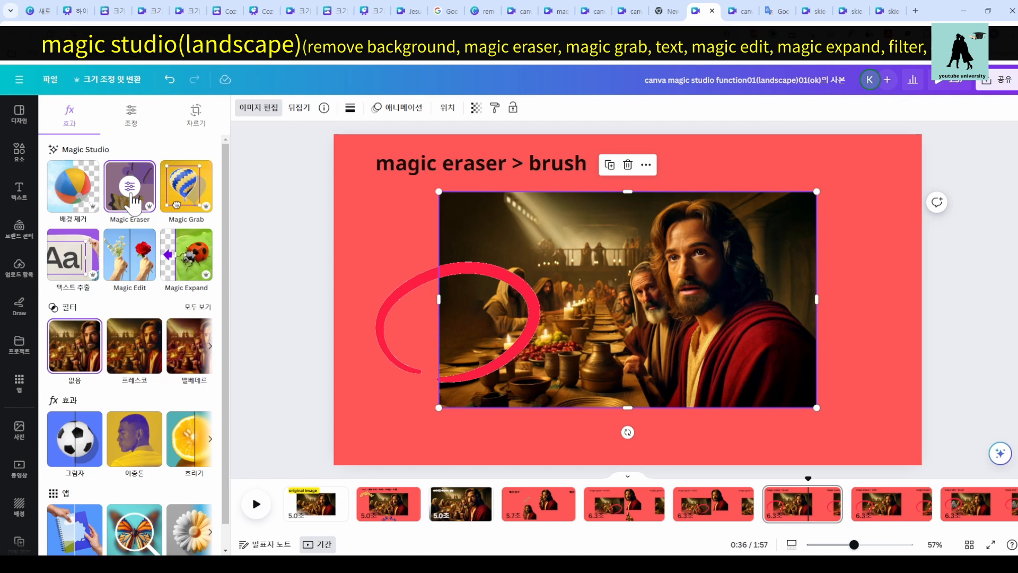
left_click(132, 200)
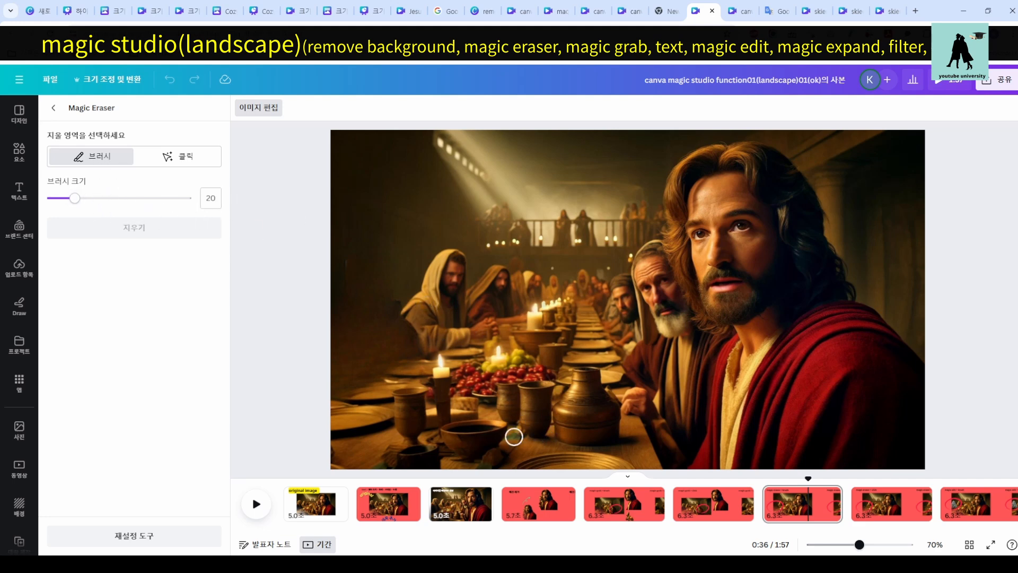
mouse_move(406, 391)
left_mouse_down()
mouse_move(404, 413)
mouse_move(419, 396)
mouse_move(426, 413)
mouse_move(406, 404)
mouse_move(429, 379)
mouse_move(416, 419)
left_mouse_up()
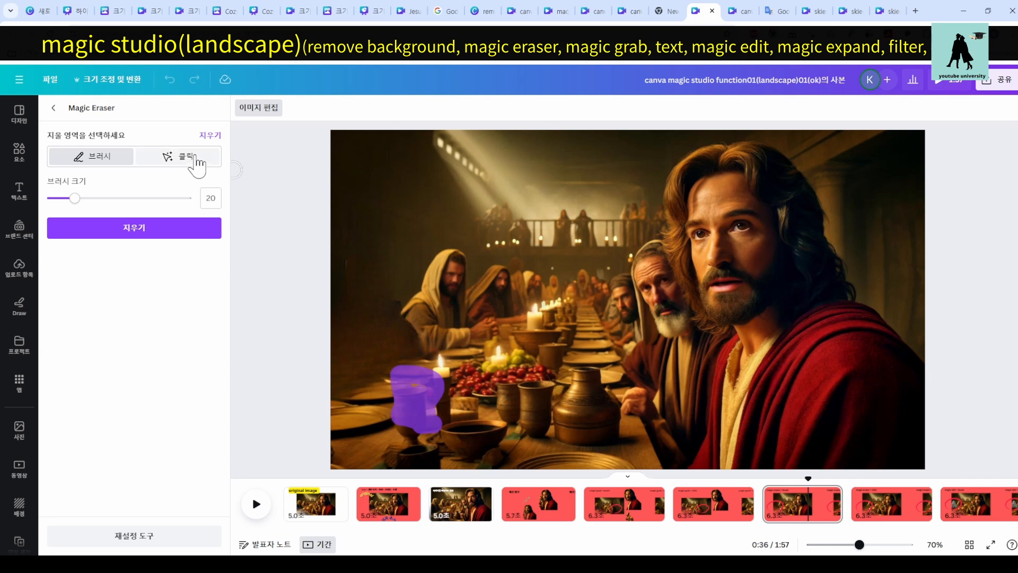
Add the bowl next to the cup to the Magic Eraser selection as a whole object, and erase the marked objects.
left_click(198, 161)
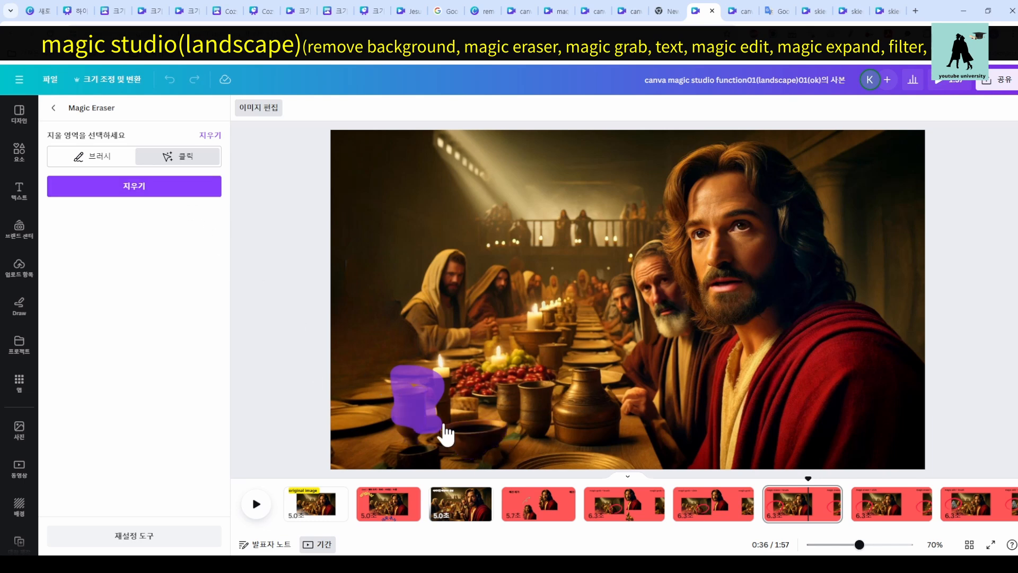
left_click(477, 449)
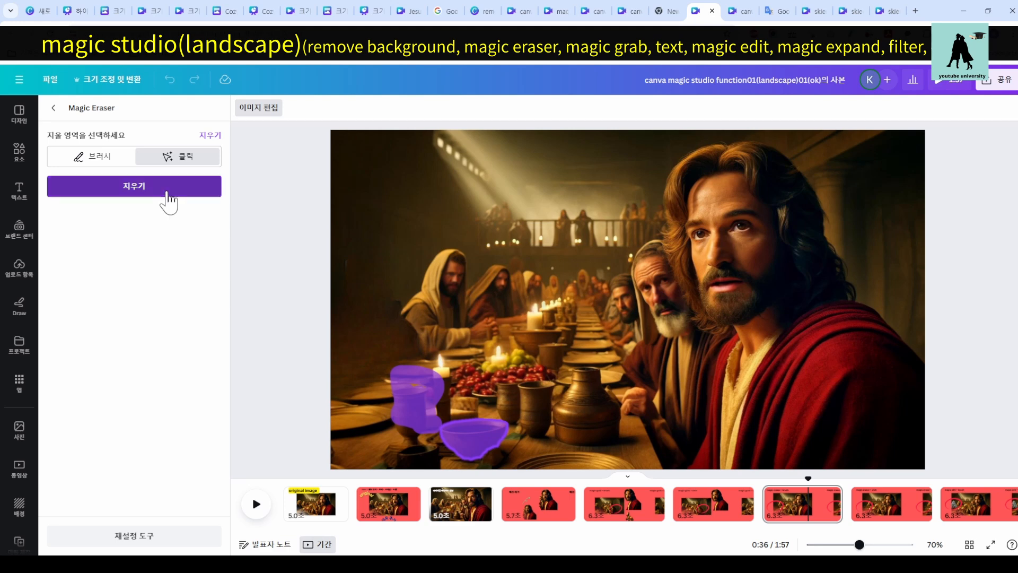
left_click(166, 191)
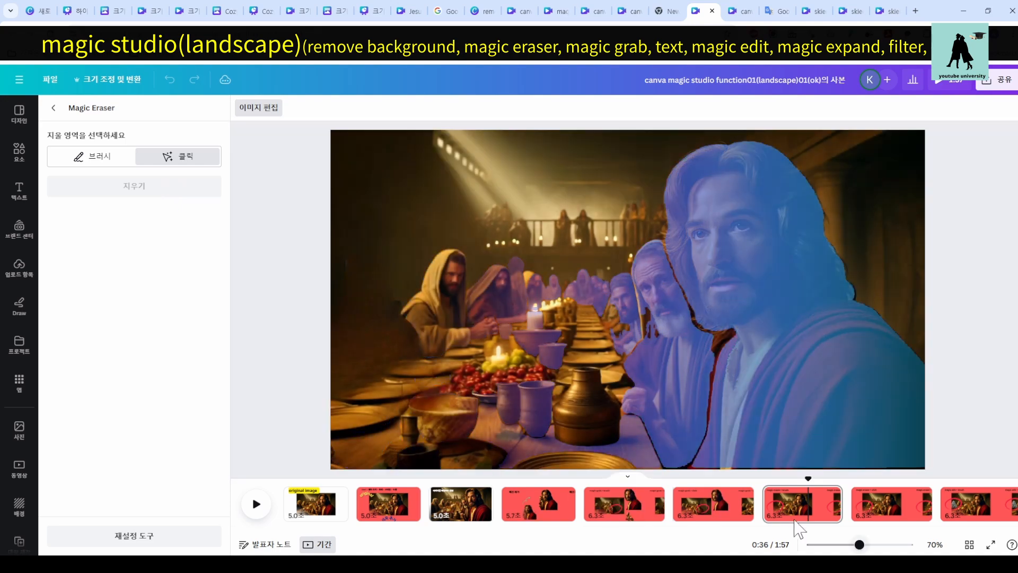
left_click(799, 511)
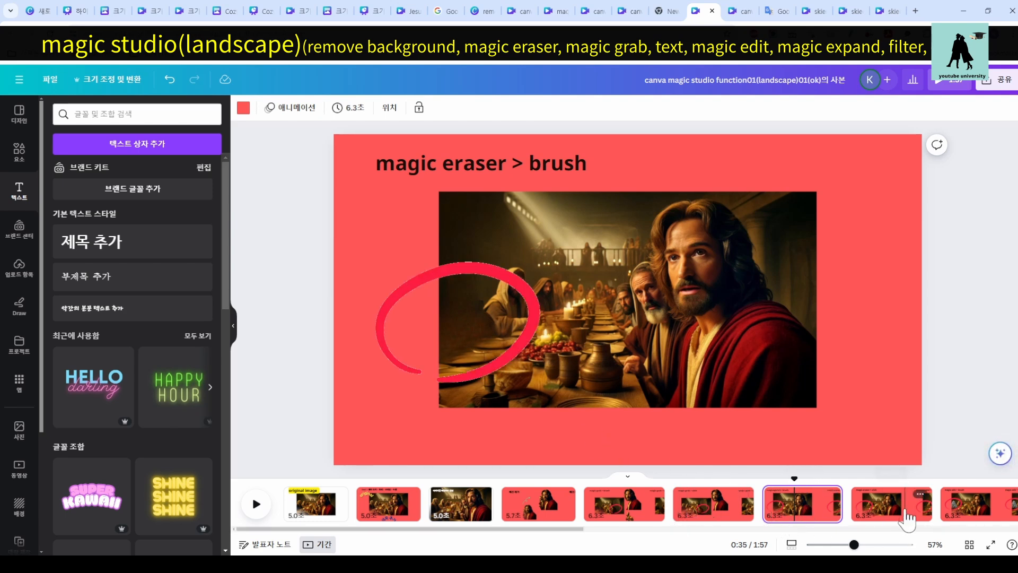
On the ninth page, titled magic edit > brush, start Magic Edit on the image and brush over the hooded man beside the Christmas tree.
left_click(908, 518)
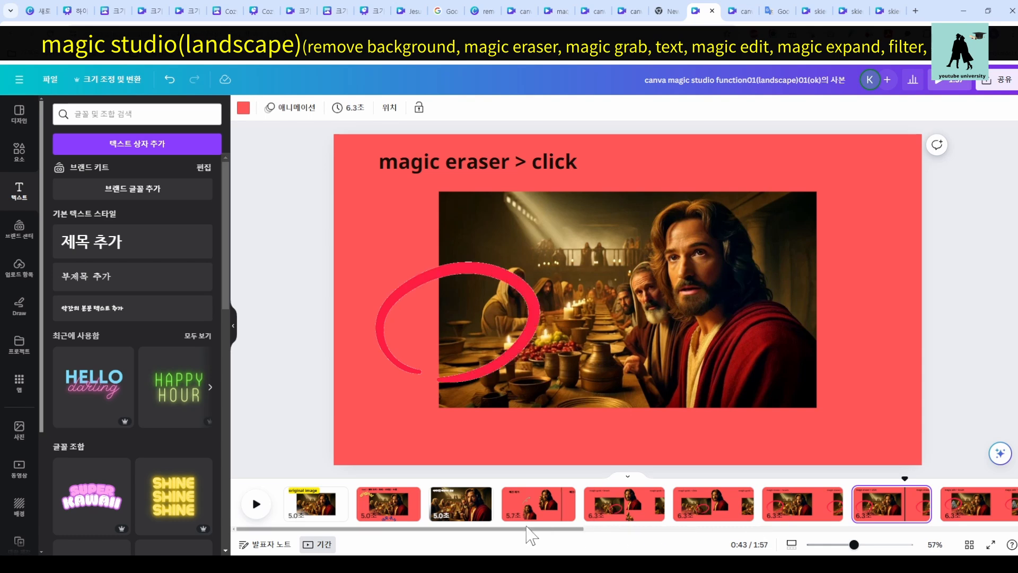
left_click_drag(504, 530, 745, 541)
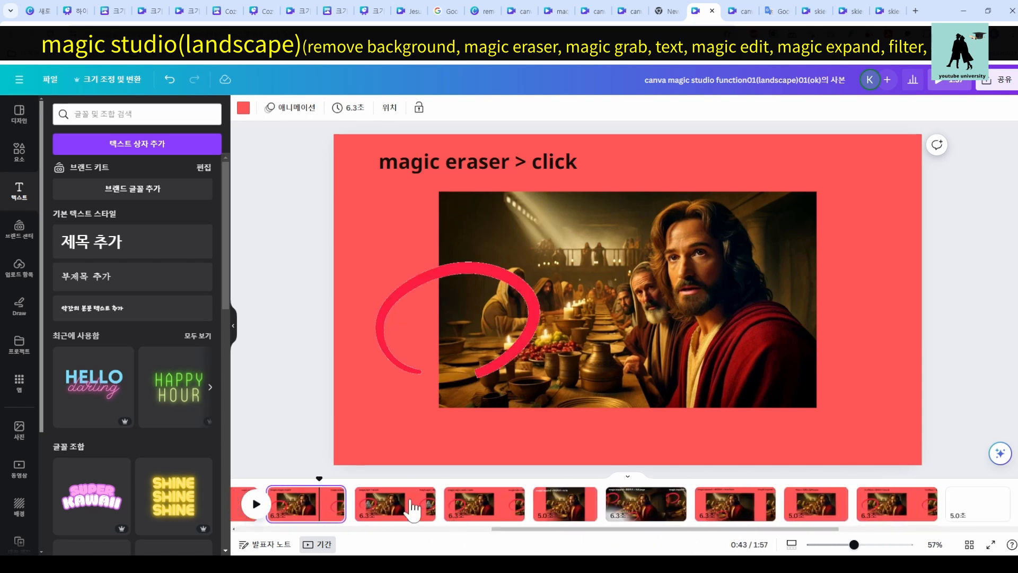
left_click(392, 510)
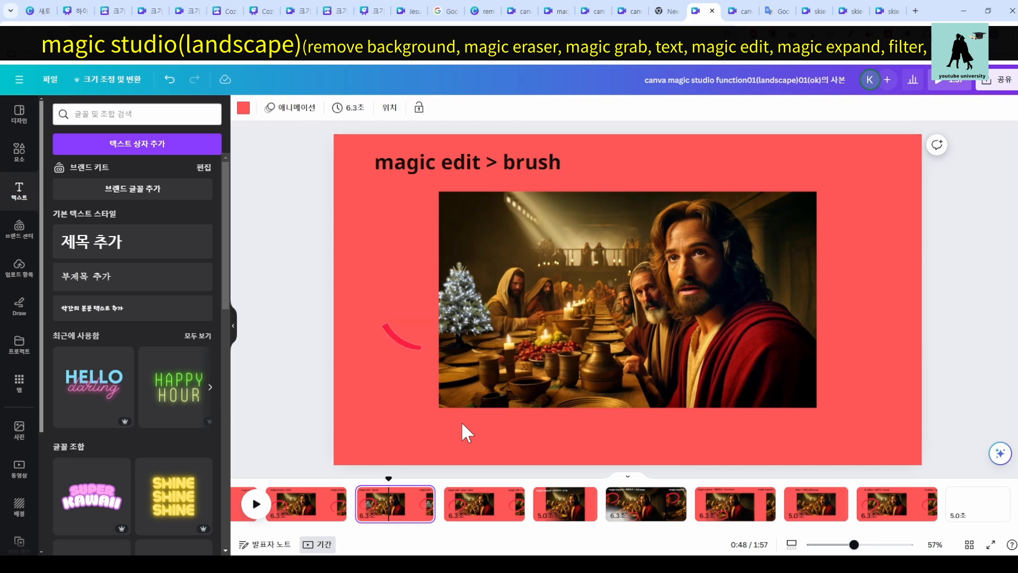
left_click(549, 222)
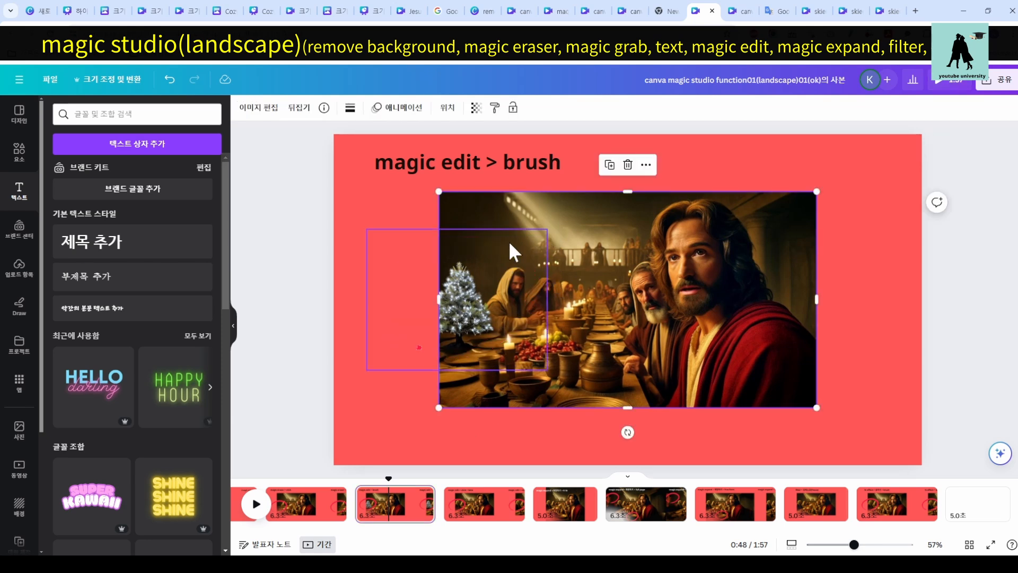
left_click(265, 111)
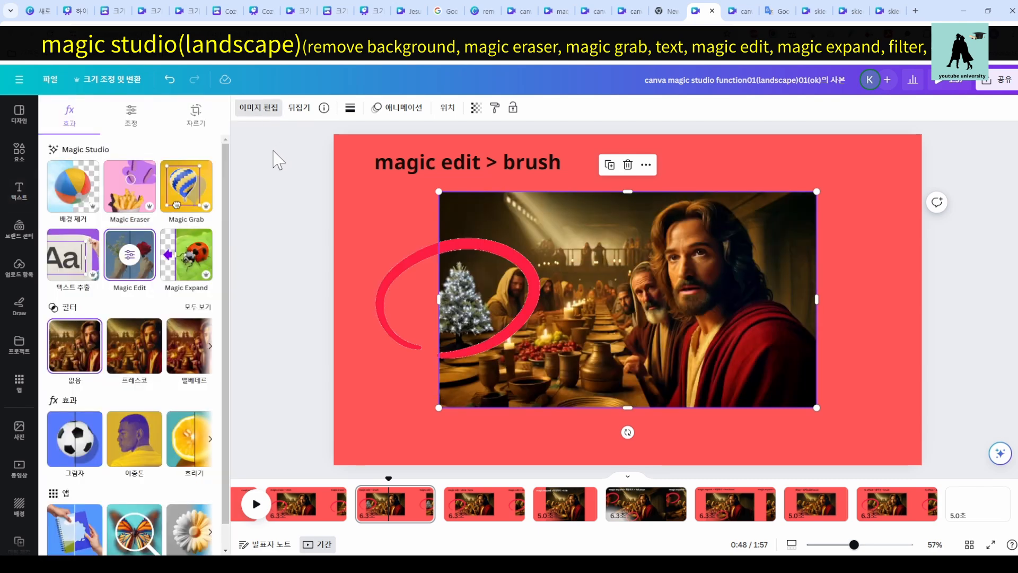
left_click(122, 265)
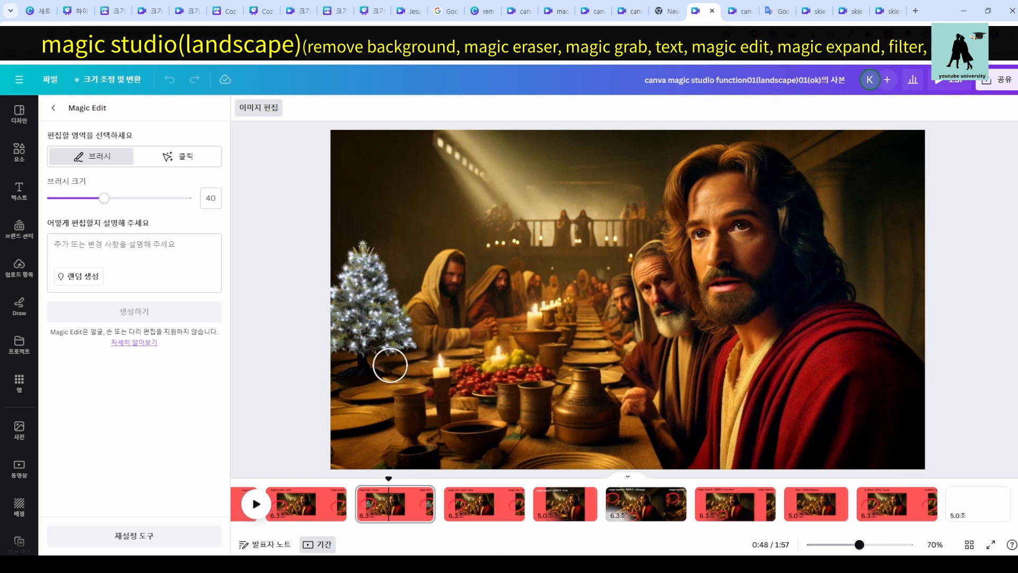
mouse_move(412, 329)
left_mouse_down()
mouse_move(444, 259)
mouse_move(457, 312)
mouse_move(430, 343)
mouse_move(473, 329)
mouse_move(250, 310)
left_mouse_up()
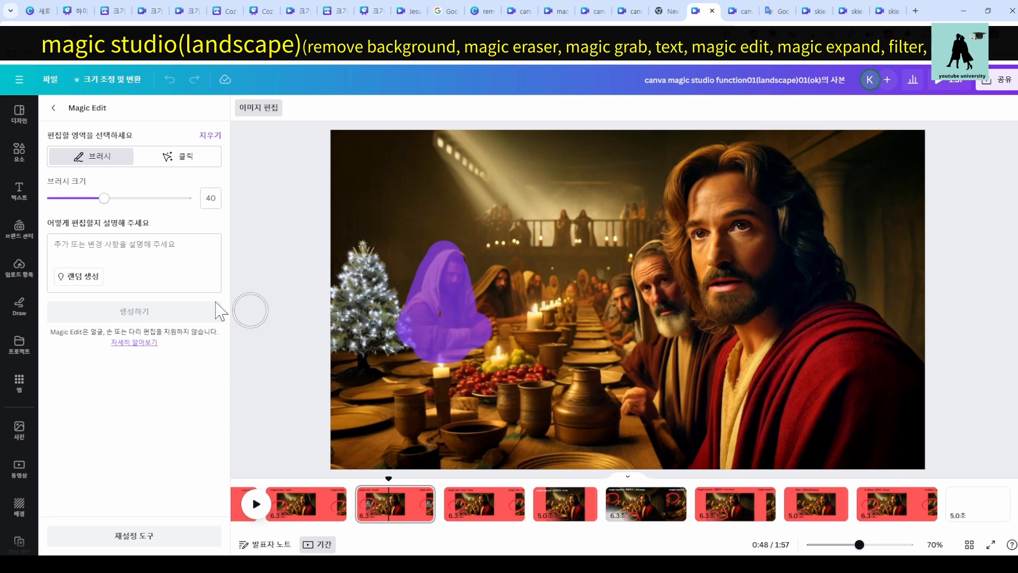
Describe the Magic Edit change as "tree" and generate replacements for the brushed area.
left_click(137, 250)
type("tree")
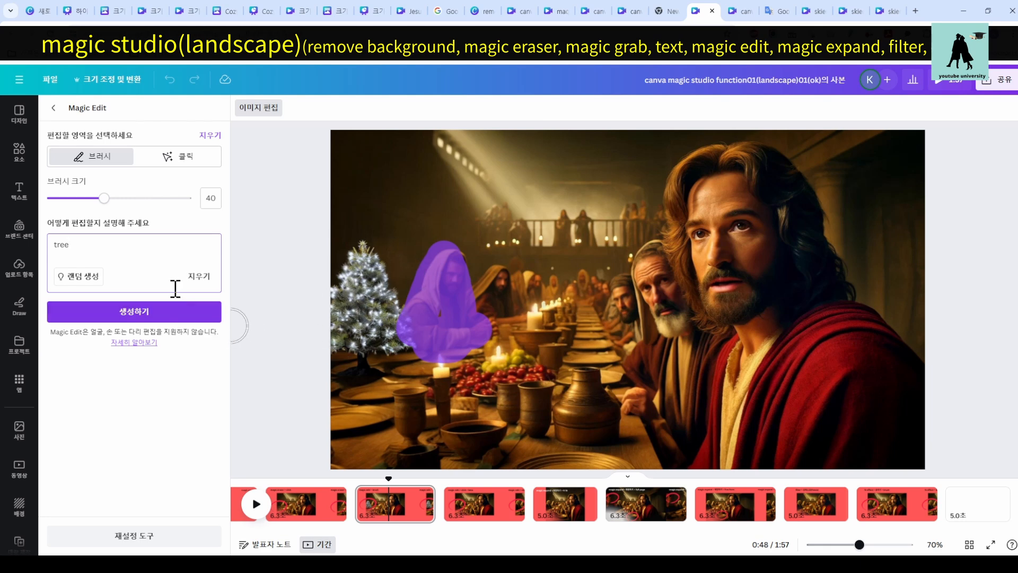
left_click(175, 319)
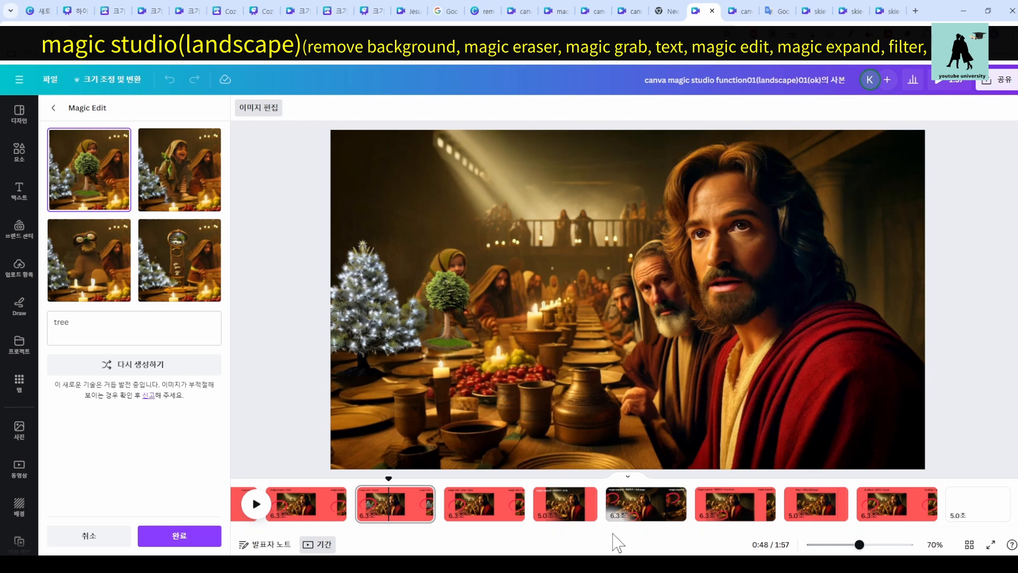
Go through the tenth and eleventh pages to the twelfth, titled magic expand > 확장하기 > full page, and open Magic Expand for its image.
left_click(488, 512)
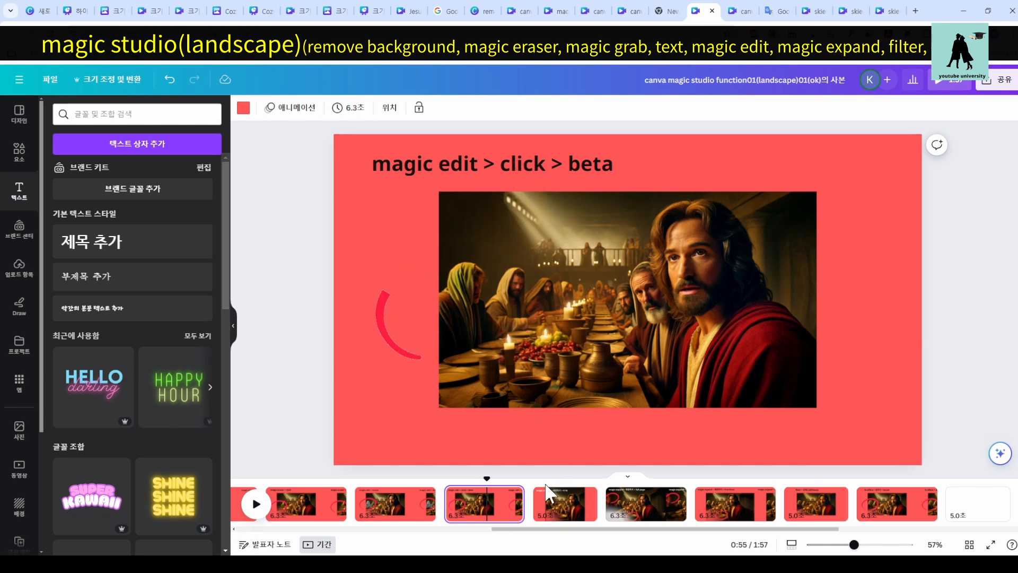
left_click(556, 507)
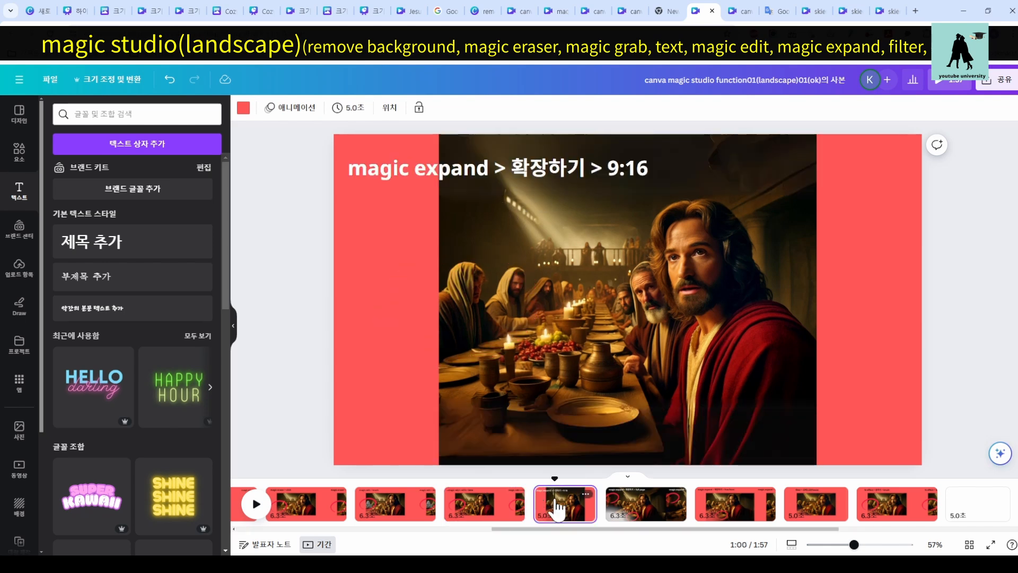
left_click(644, 503)
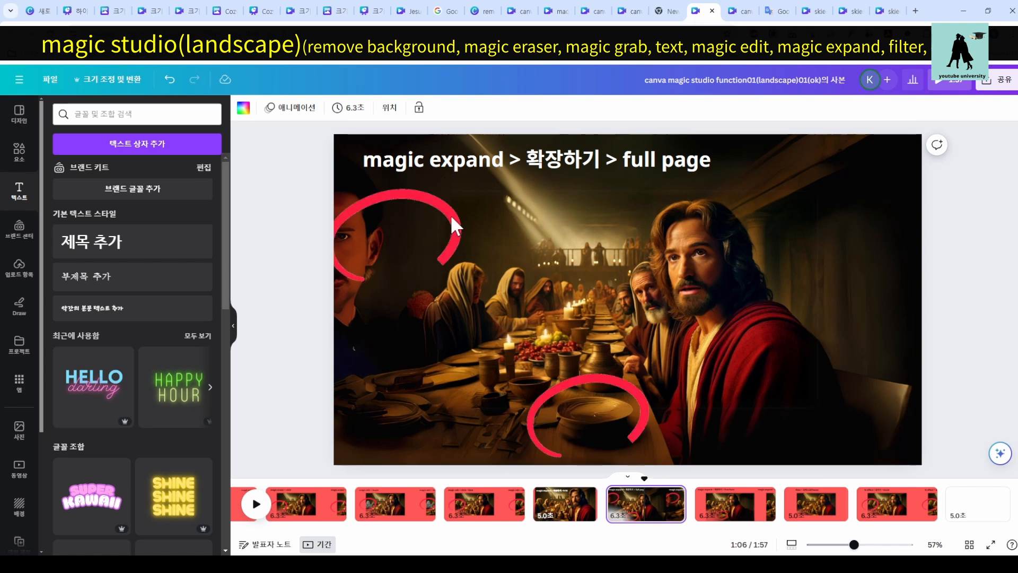
left_click(514, 222)
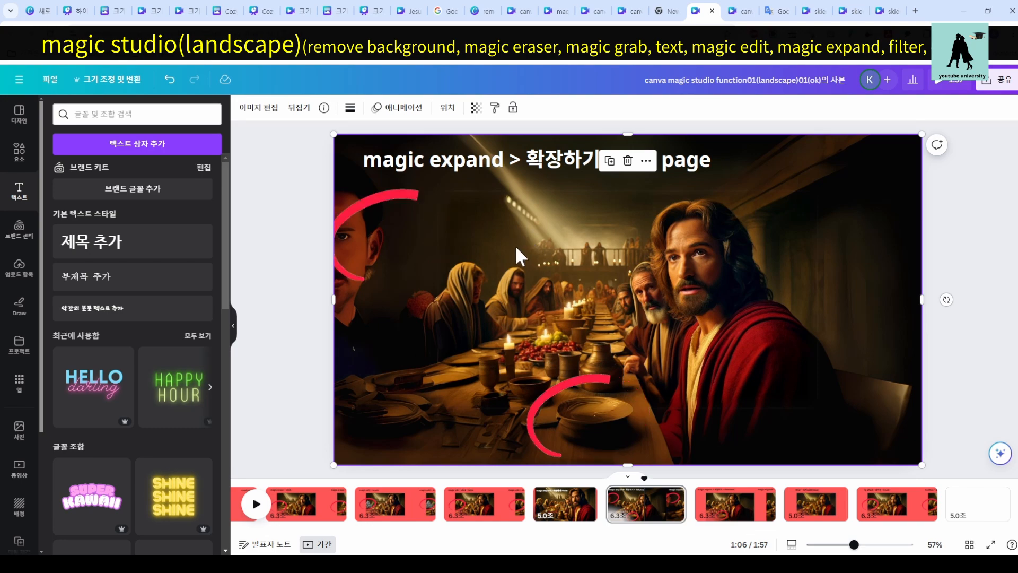
left_click(250, 111)
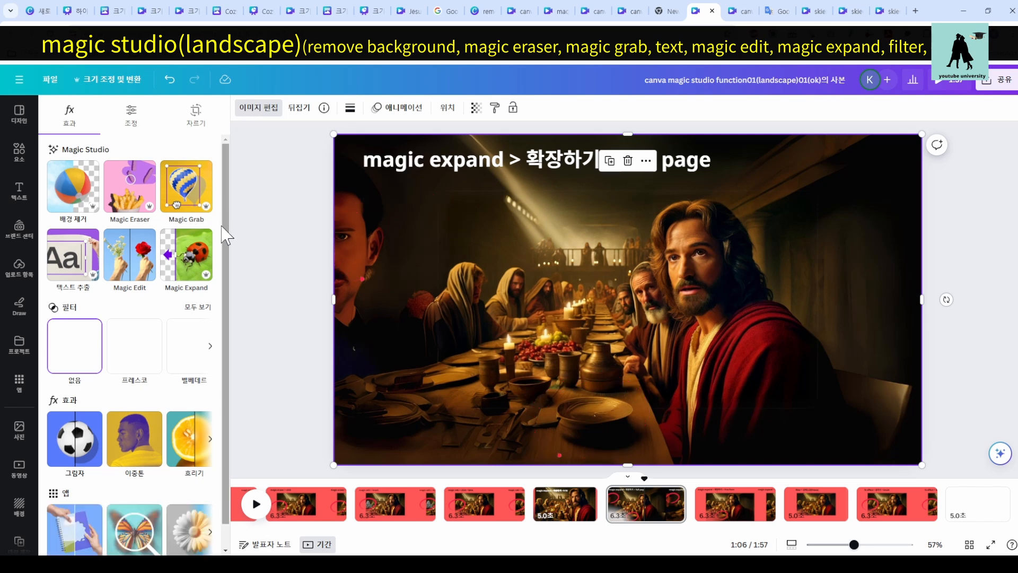
left_click(183, 271)
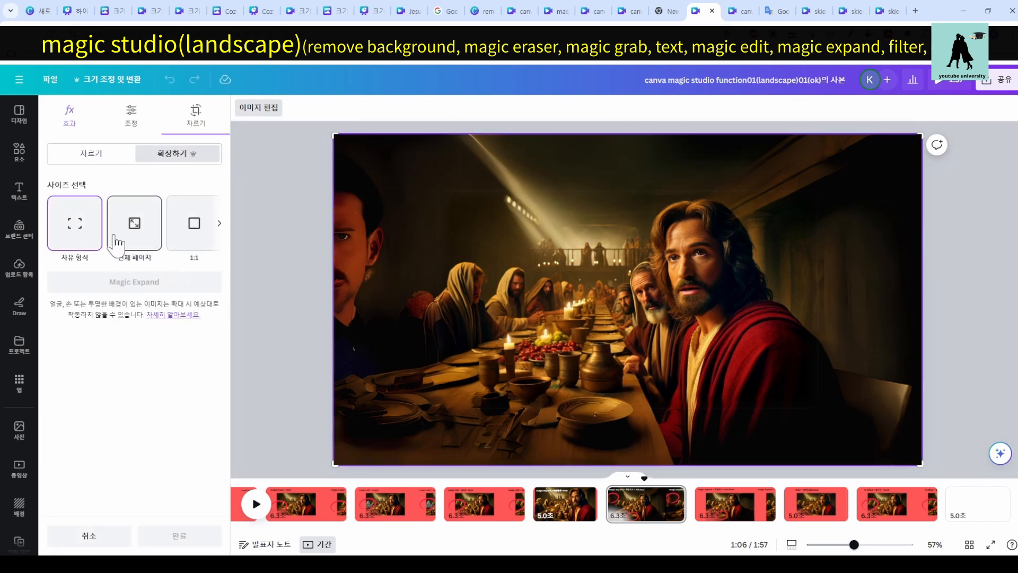
Review the Magic Expand size presets, including 1:1, 16:9, 9:16, 5:4, 4:3 and 3:4, and choose 전체 페이지.
left_click(219, 224)
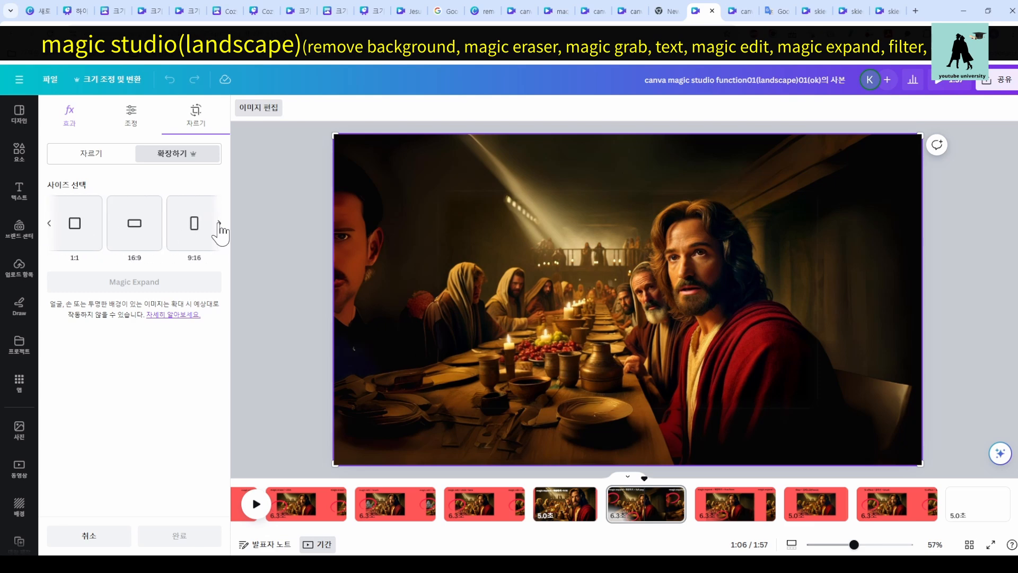
left_click(218, 224)
left_click(218, 224)
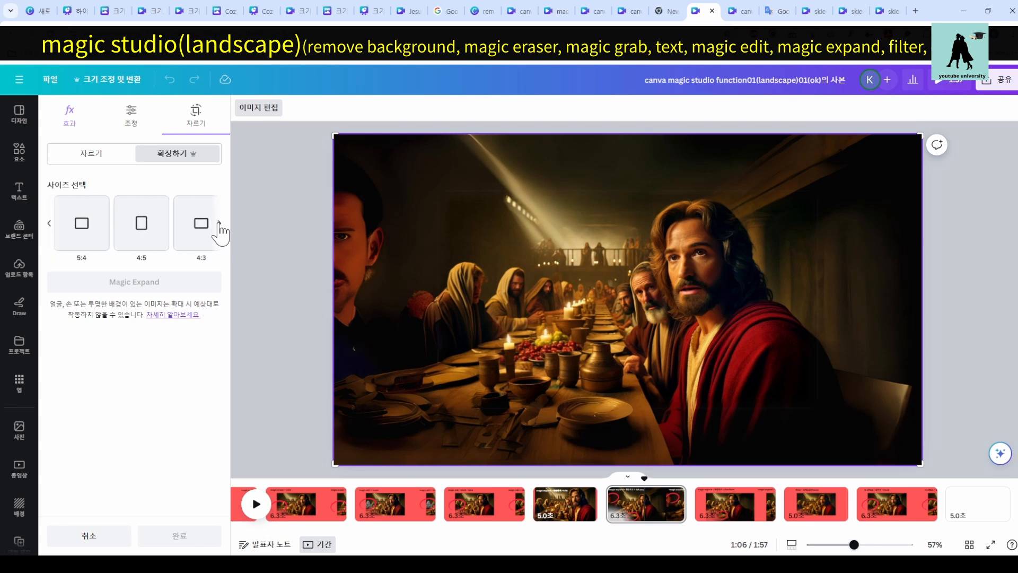
left_click(219, 224)
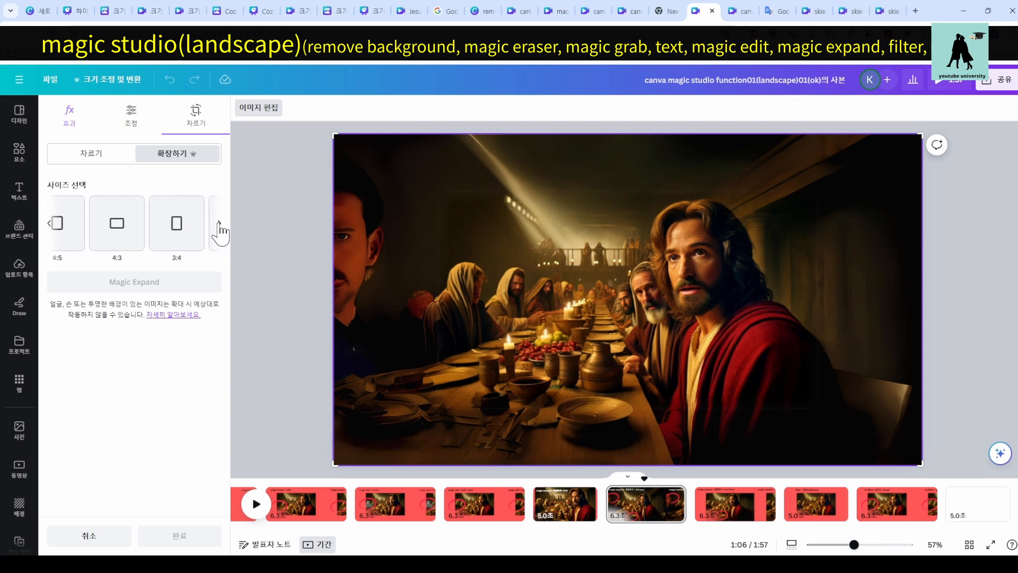
left_click(49, 225)
left_click(49, 224)
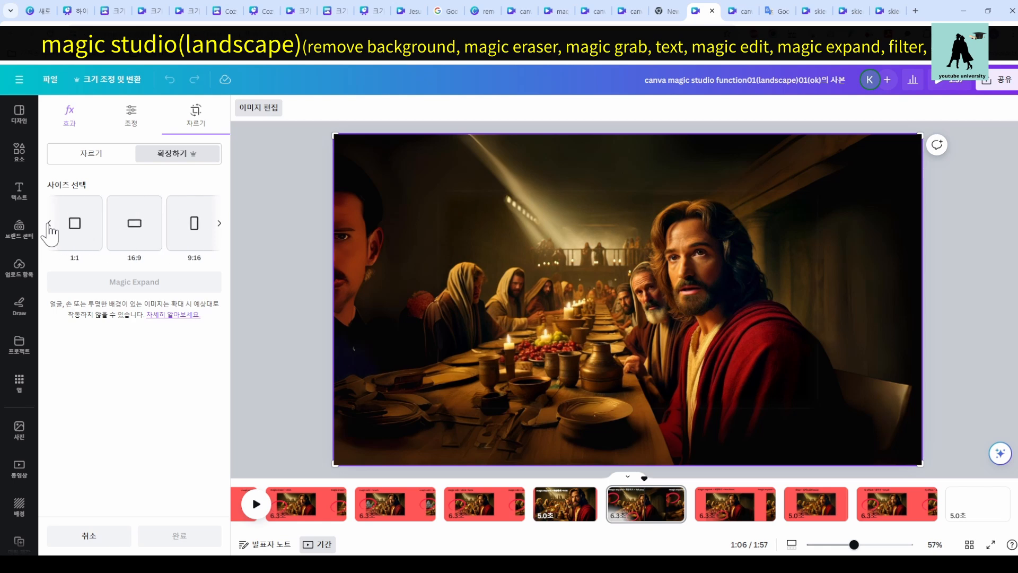
left_click(49, 225)
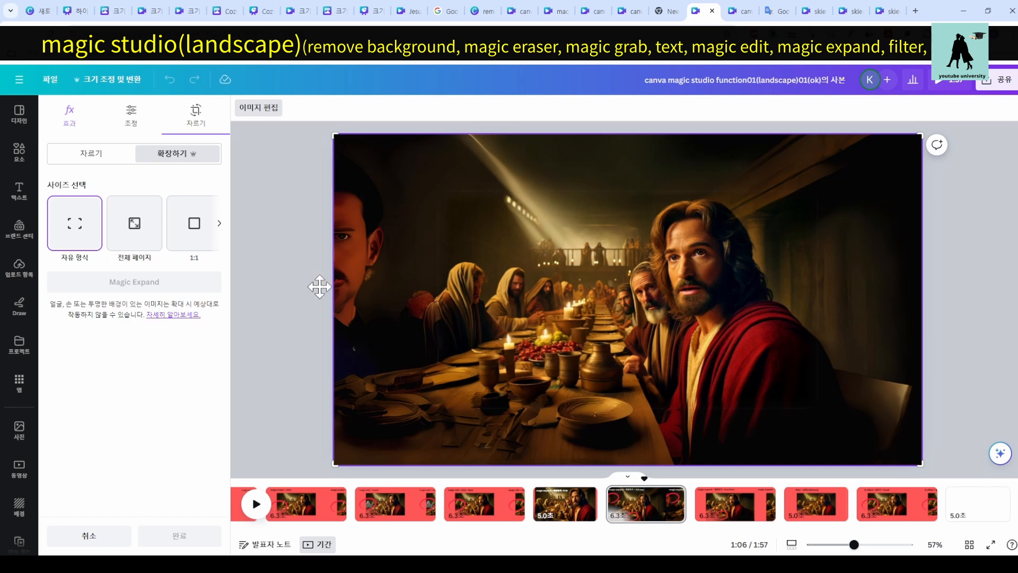
left_click(151, 235)
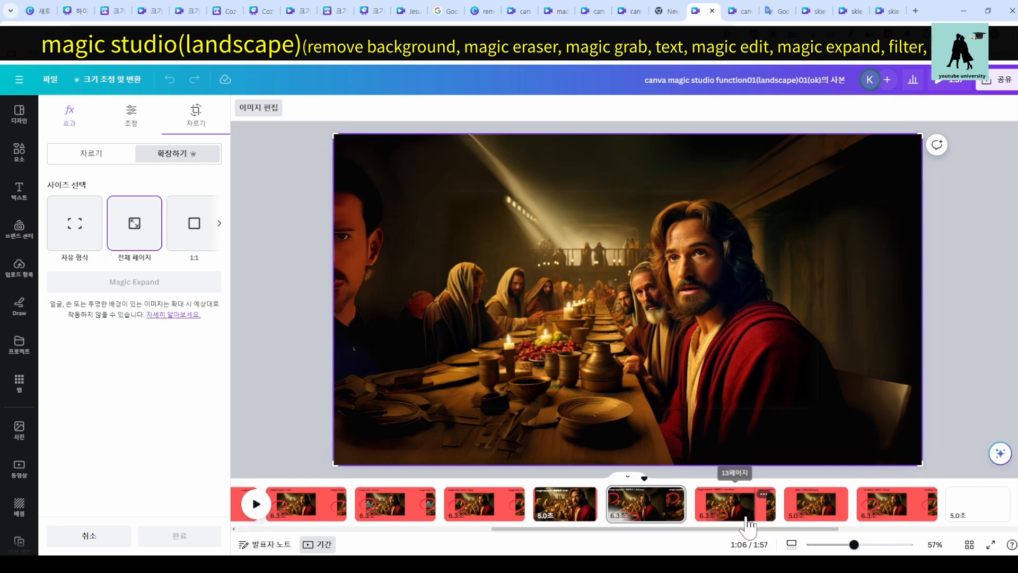
On the thirteenth page, titled magic expand > 확장하기 > free form, open Magic Expand for the image and extend the free-form frame beyond its upper-left corner.
left_click(715, 513)
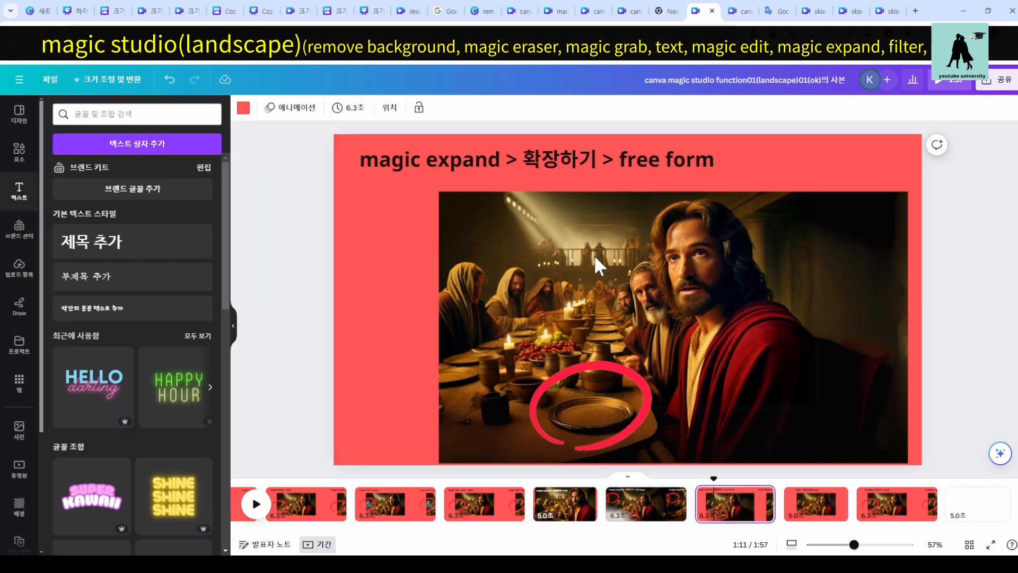
left_click(548, 227)
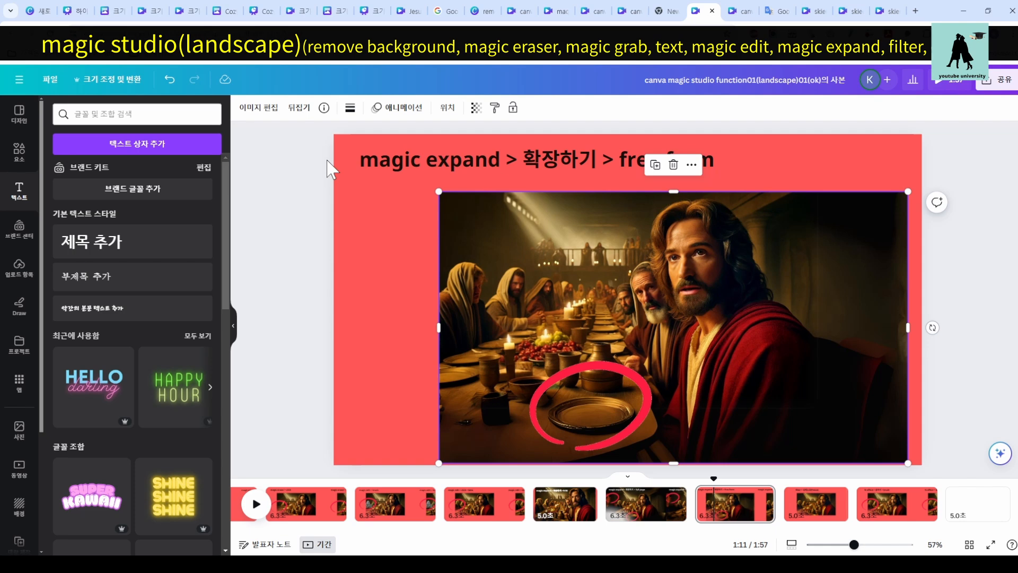
left_click(253, 112)
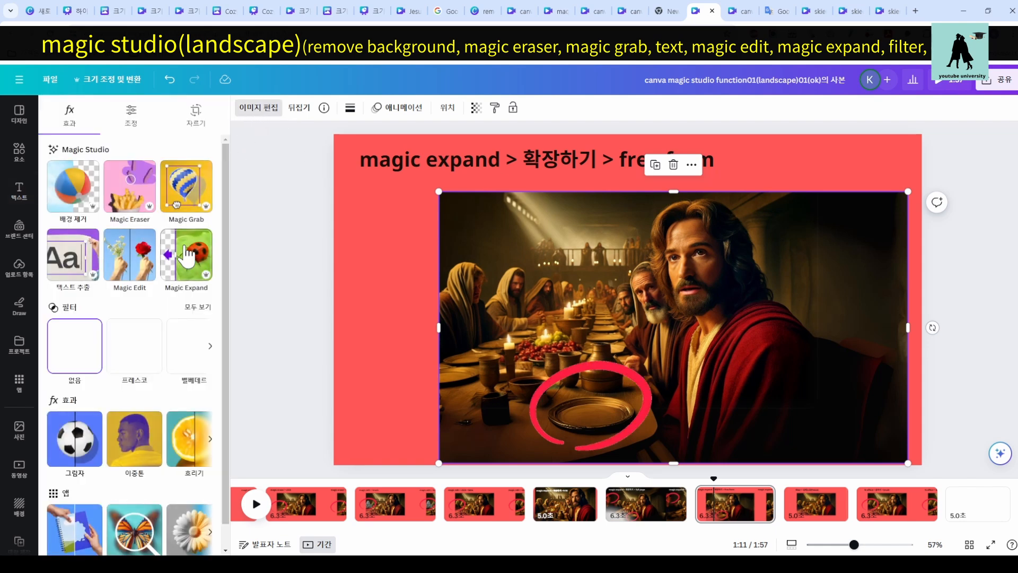
left_click(186, 274)
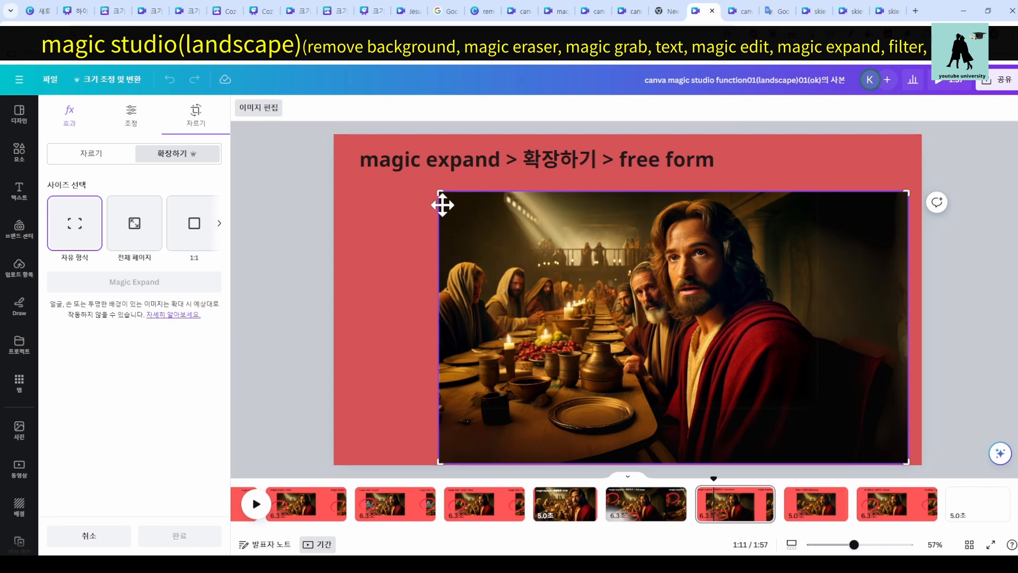
left_click_drag(439, 194, 419, 176)
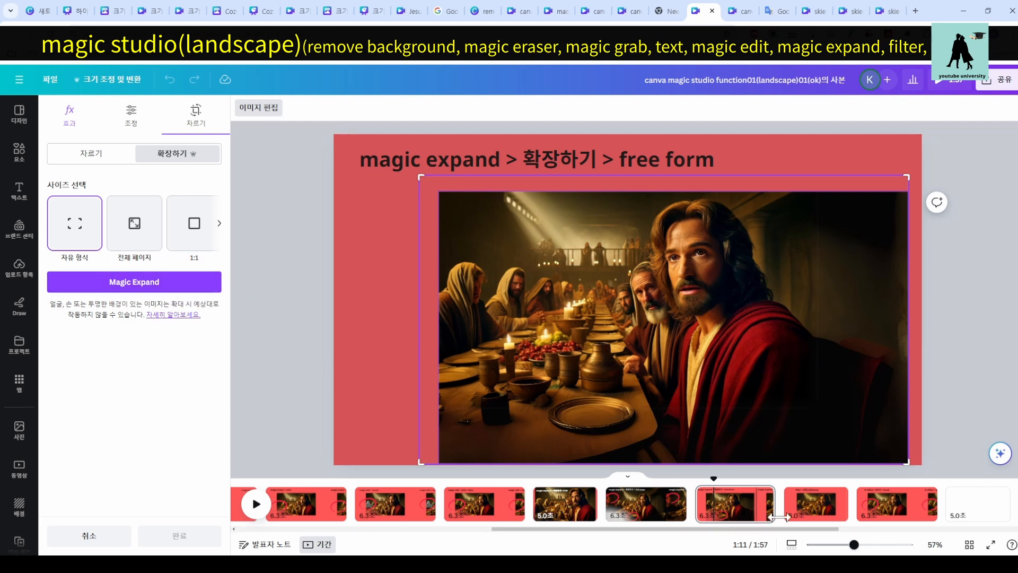
On the fourteenth page, titled filter > 프레스코(fresco), compare the image with the filters 없음, 프레스코 and 벨베데르, and finish on 프레스코.
left_click(815, 509)
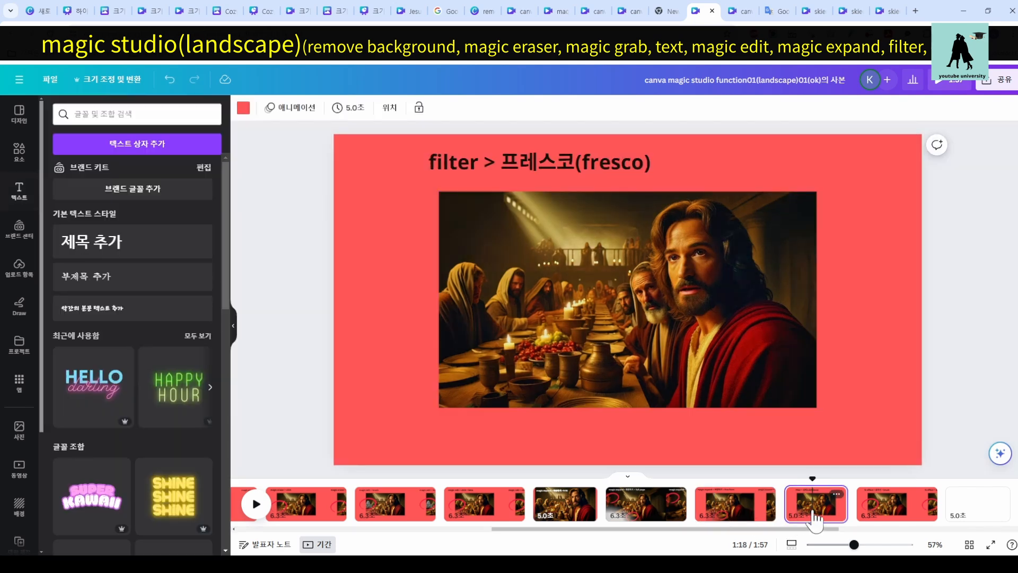
left_click(549, 294)
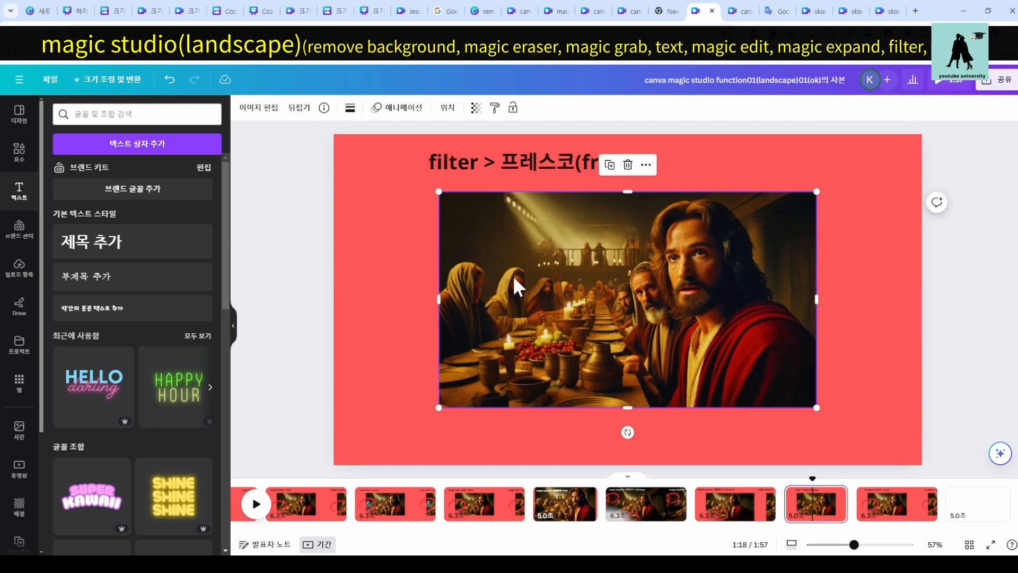
left_click(260, 113)
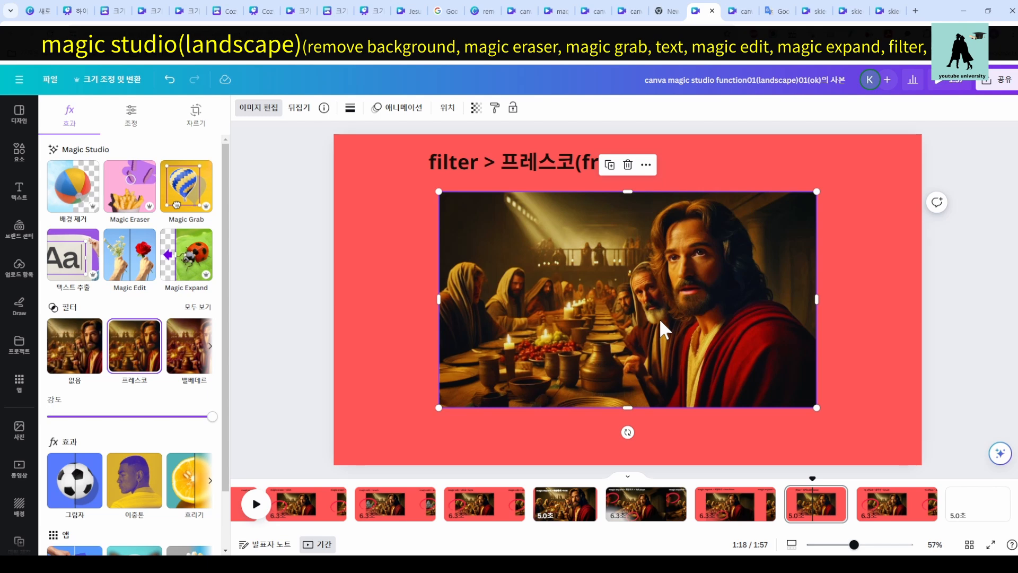
left_click(66, 349)
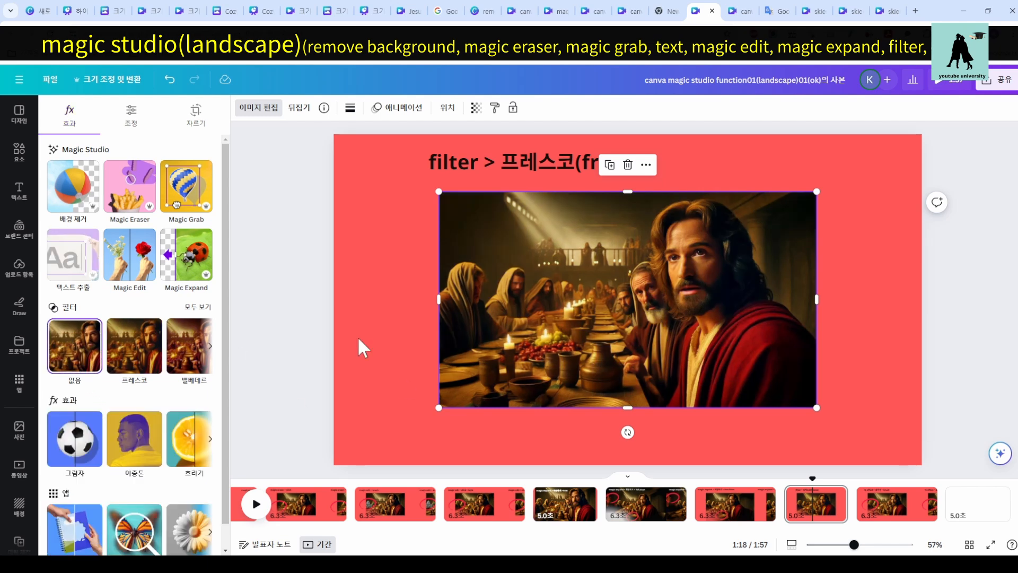
left_click(141, 361)
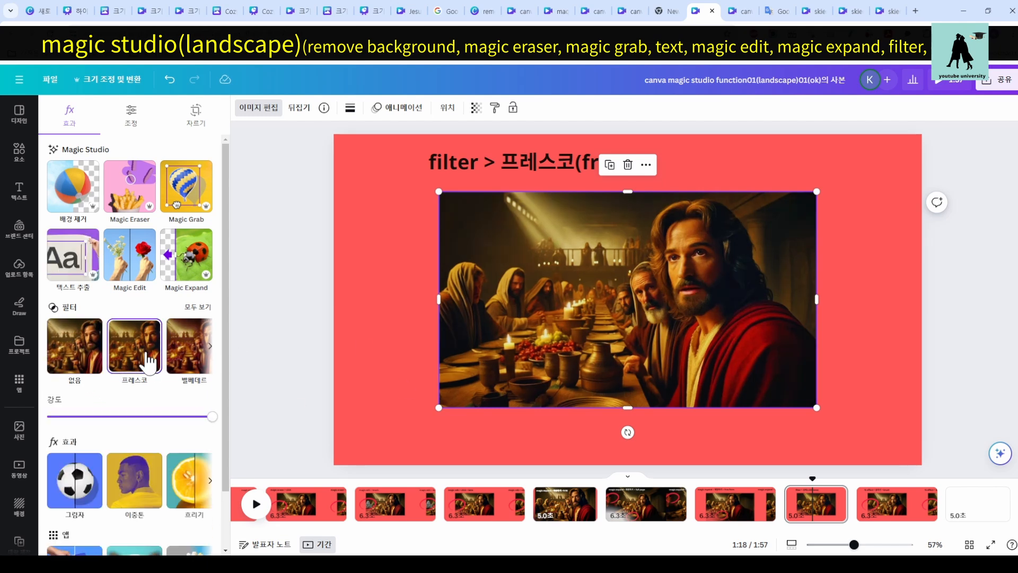
left_click(191, 361)
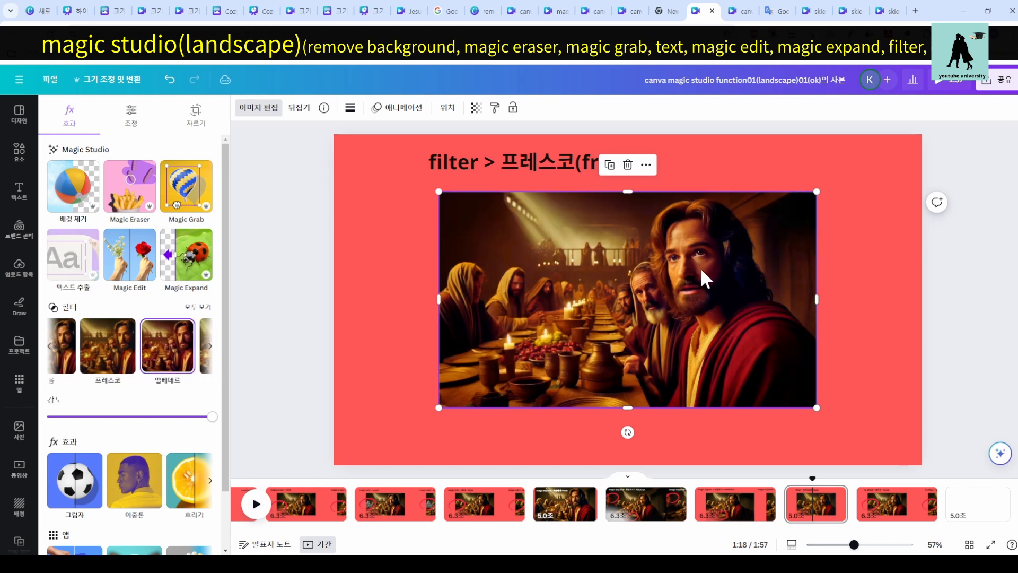
left_click(108, 358)
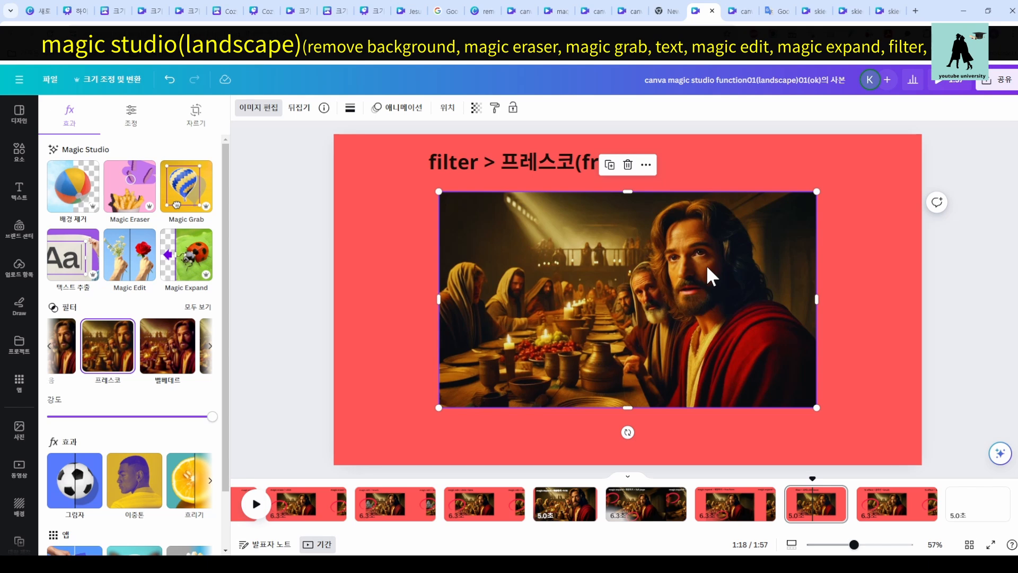
Go to the fifteenth page, titled fx effect > 흐리기 > brush, and open the 흐리기 effect's brush settings for its image.
left_click(735, 508)
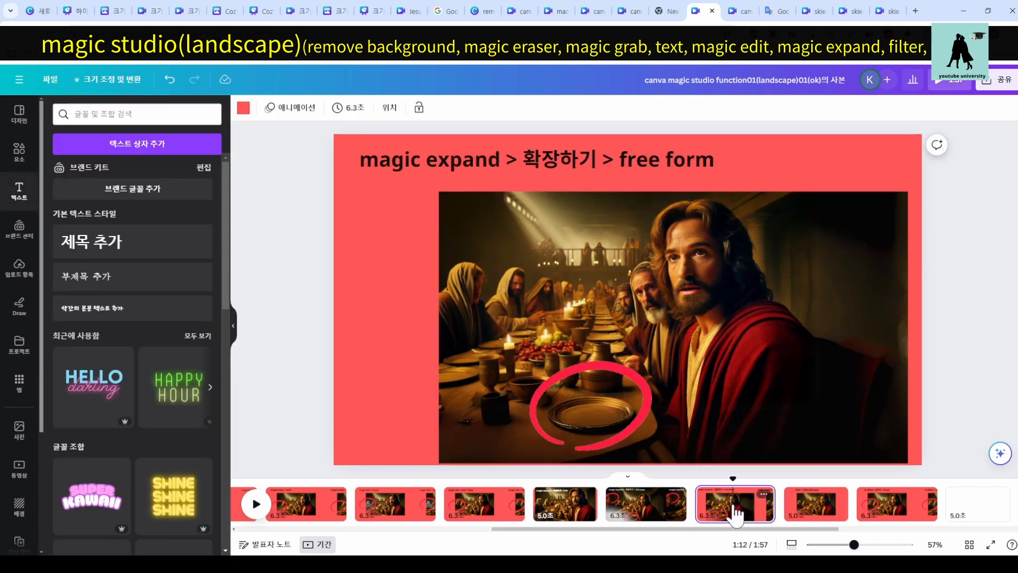
left_click(816, 511)
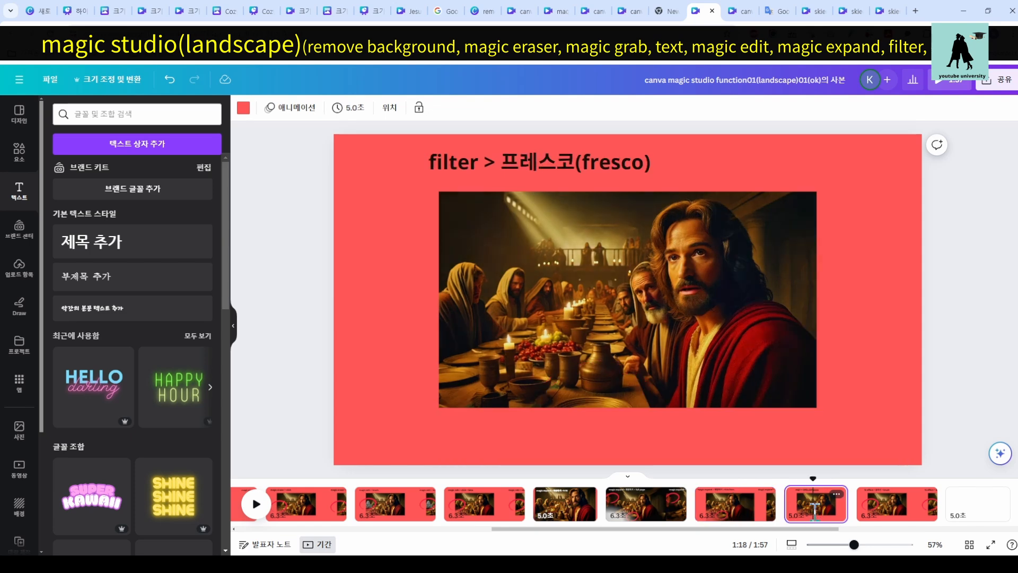
left_click(877, 514)
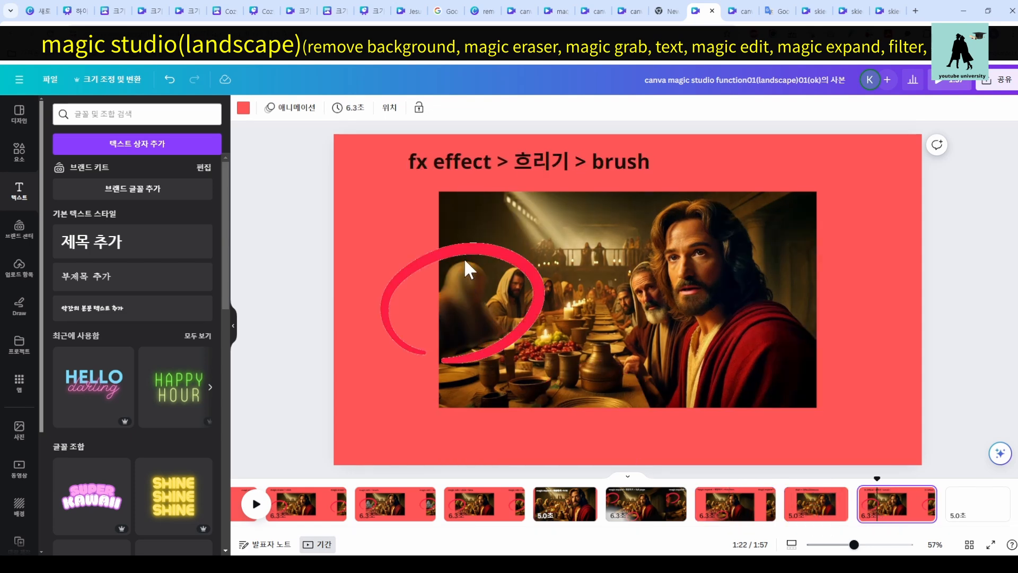
left_click(570, 253)
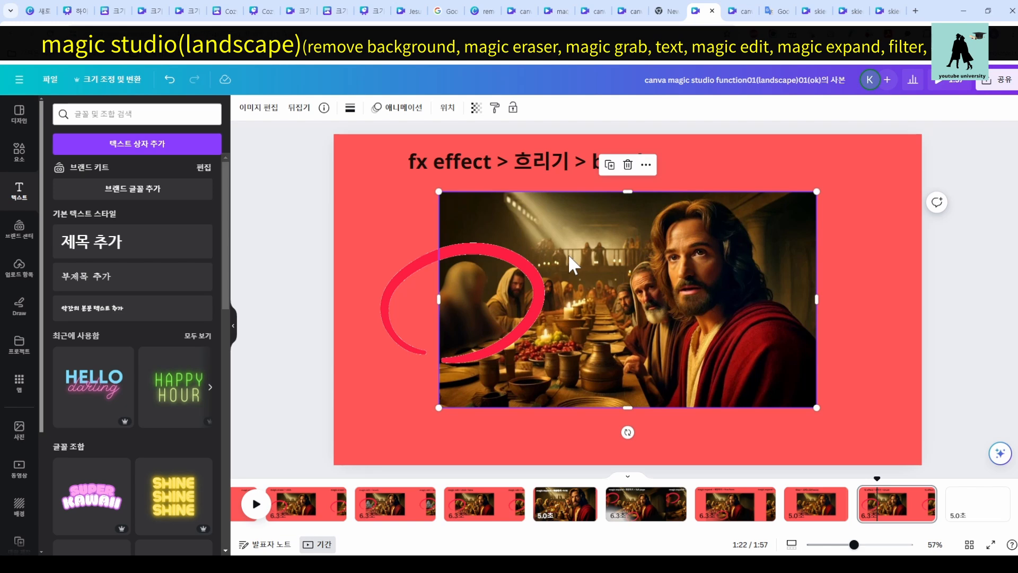
left_click(267, 113)
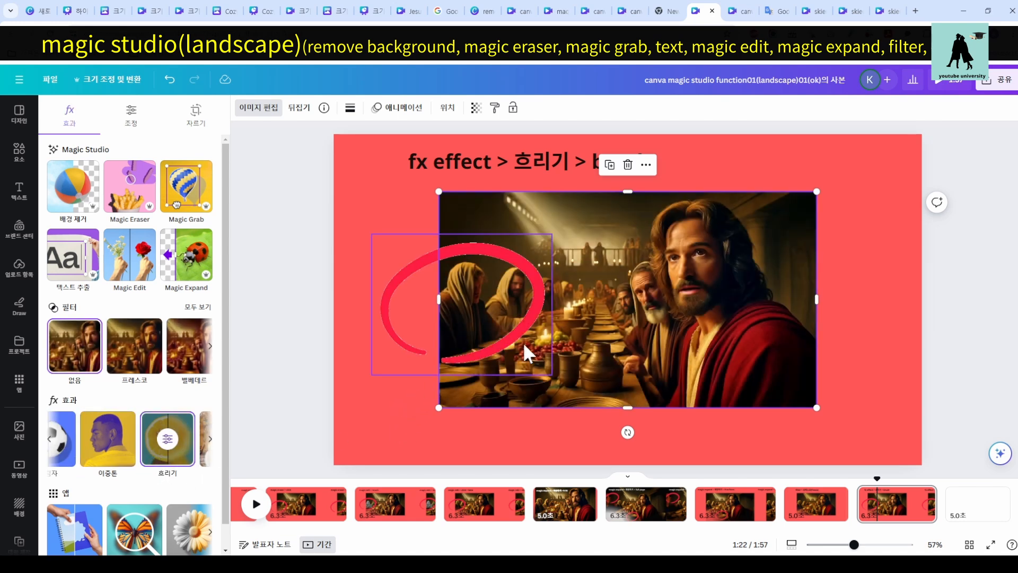
left_click(546, 348)
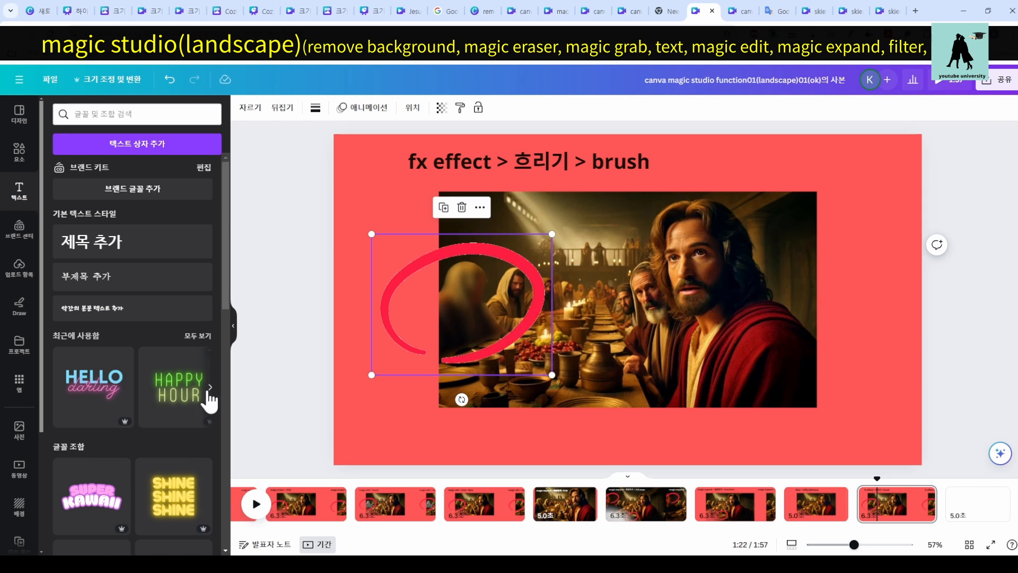
left_click(580, 330)
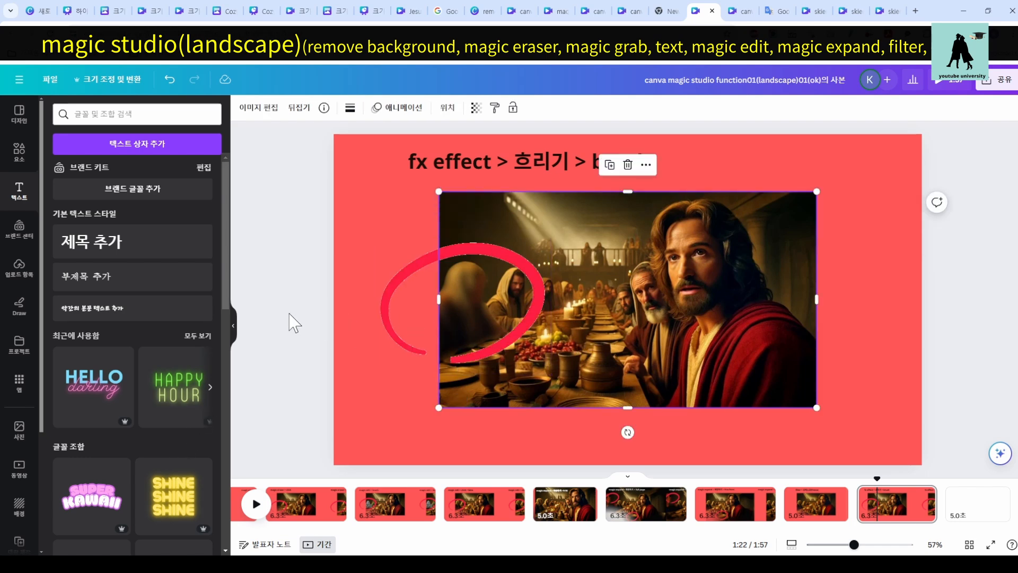
left_click(260, 109)
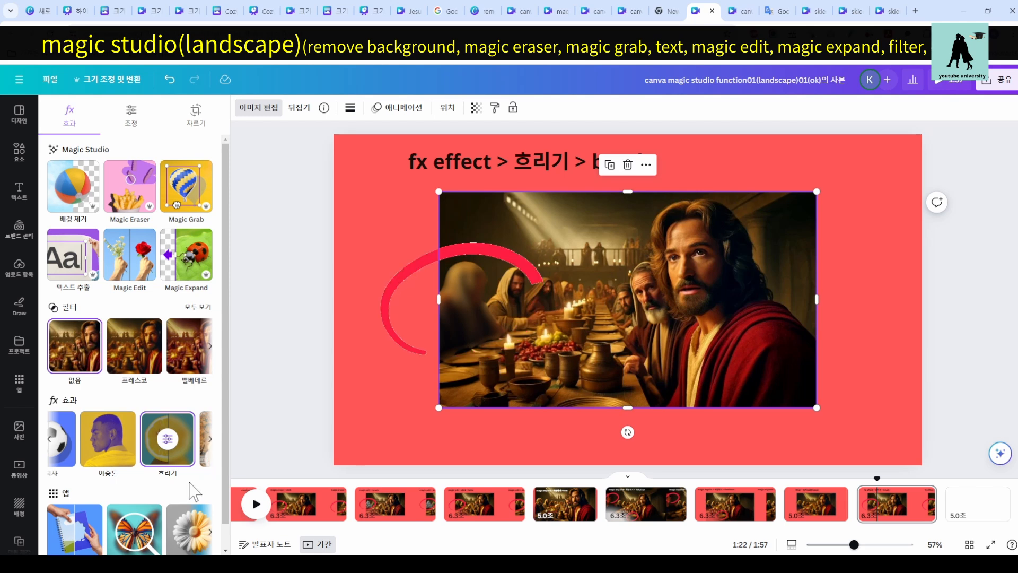
left_click(168, 445)
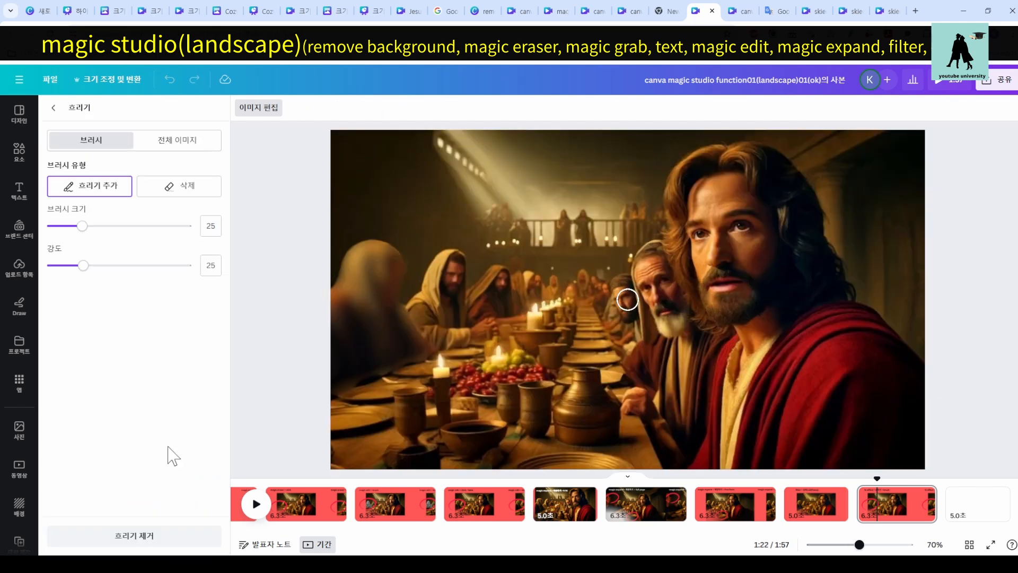